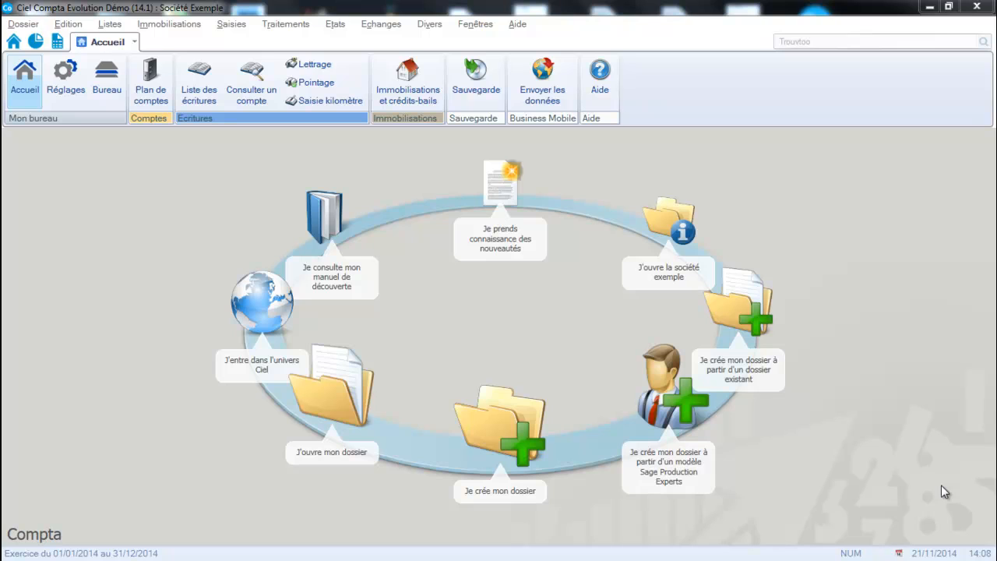
Display the list of loans limited to those in simulation and start a new loan simulation
click(107, 23)
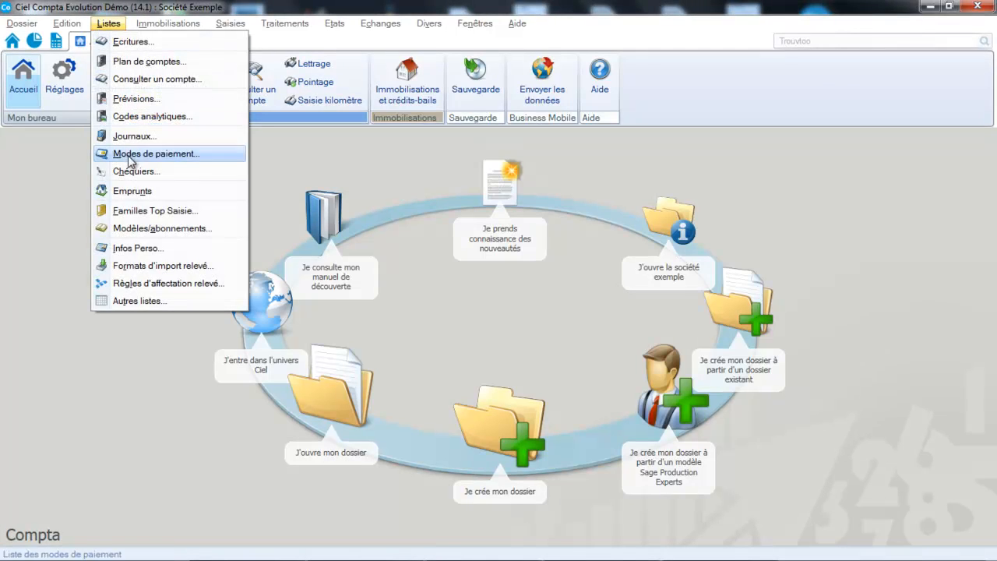
click(133, 190)
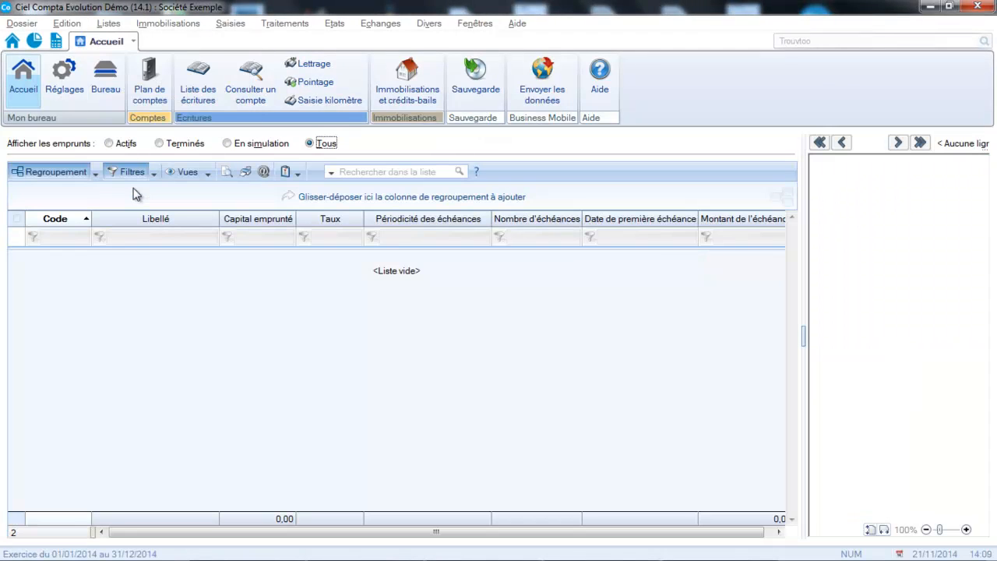
click(226, 144)
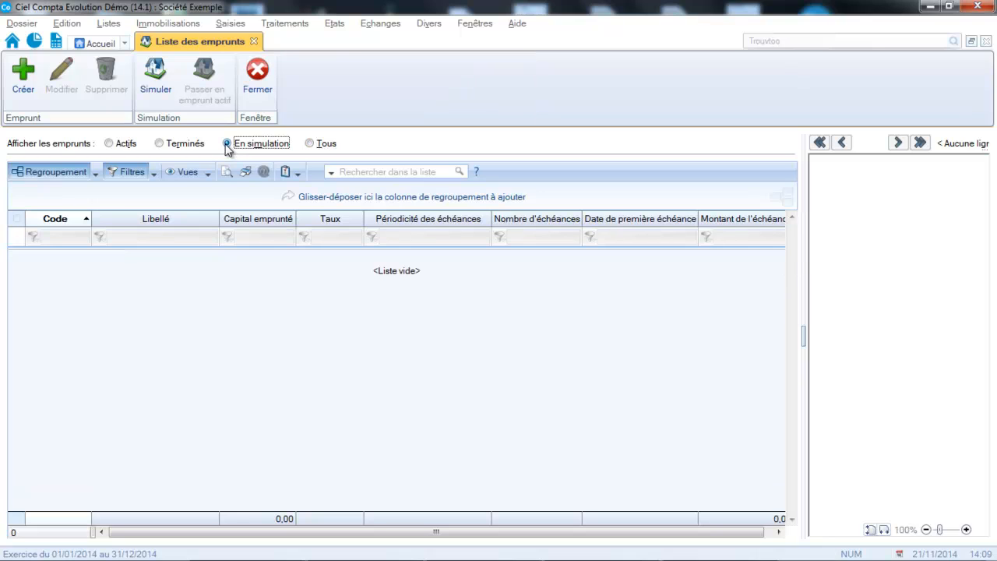
click(155, 76)
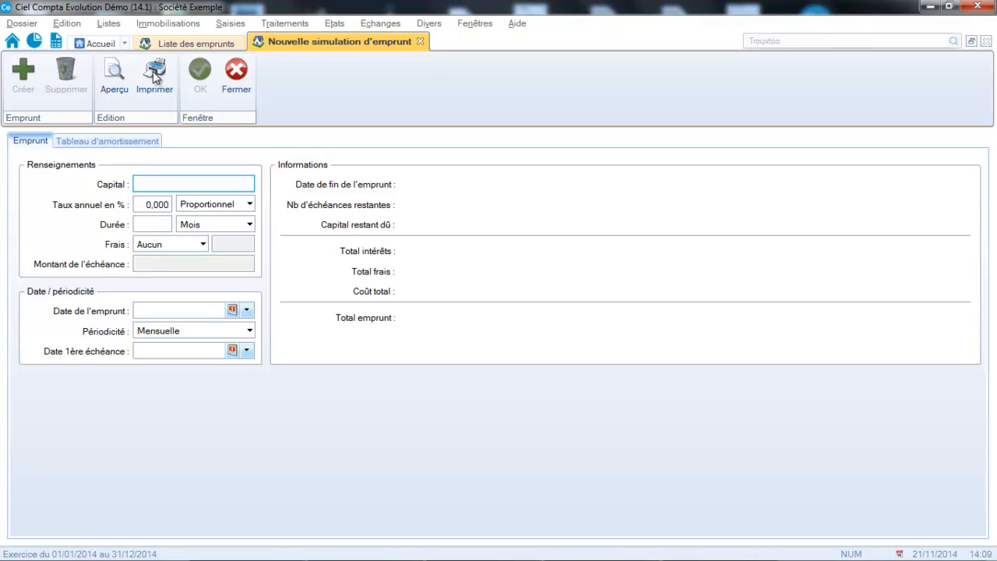
Enter a capital of 10000, an annual rate of 4% and a duration of 36 months for the simulated loan
text(10000)
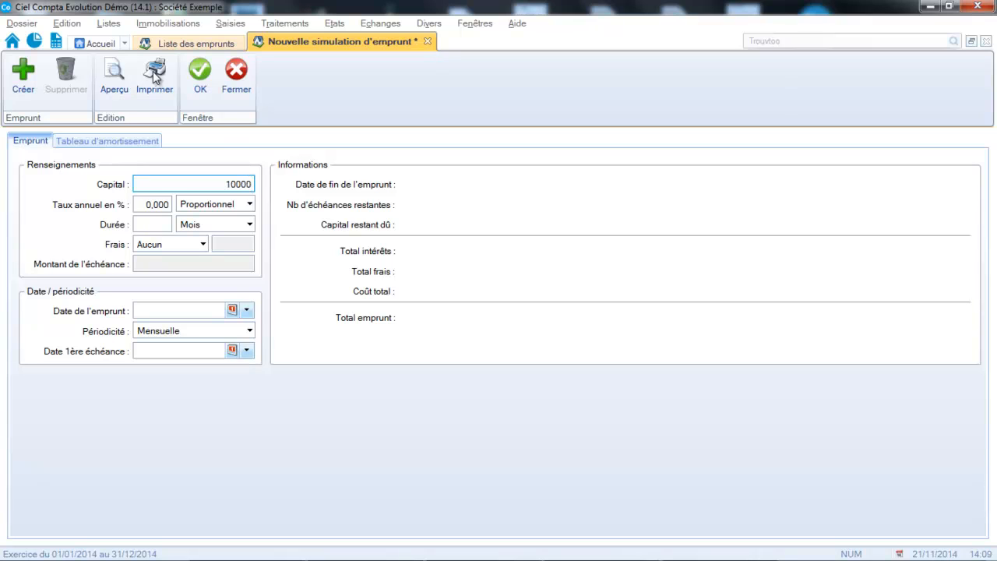
key(Tab)
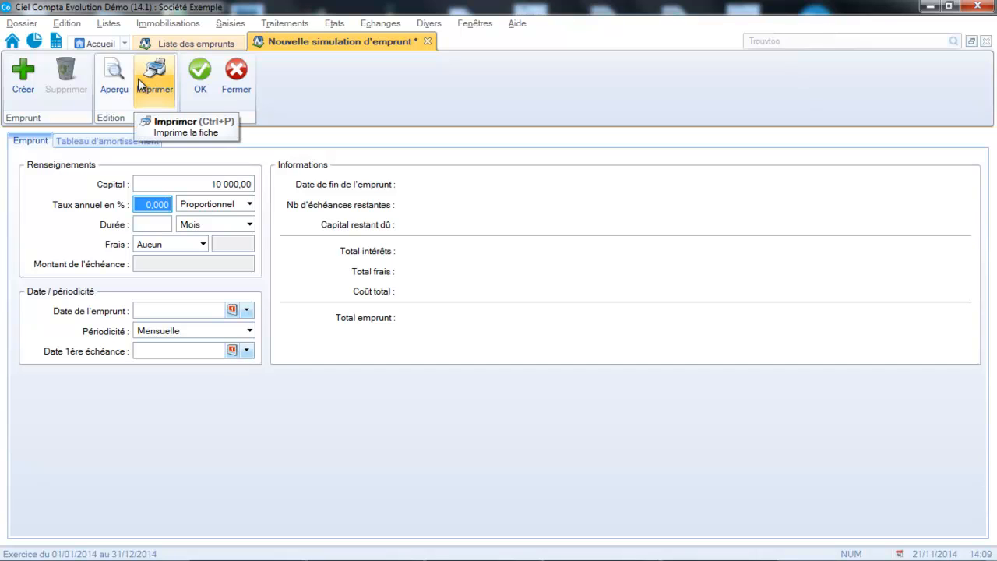
text(4)
key(Tab)
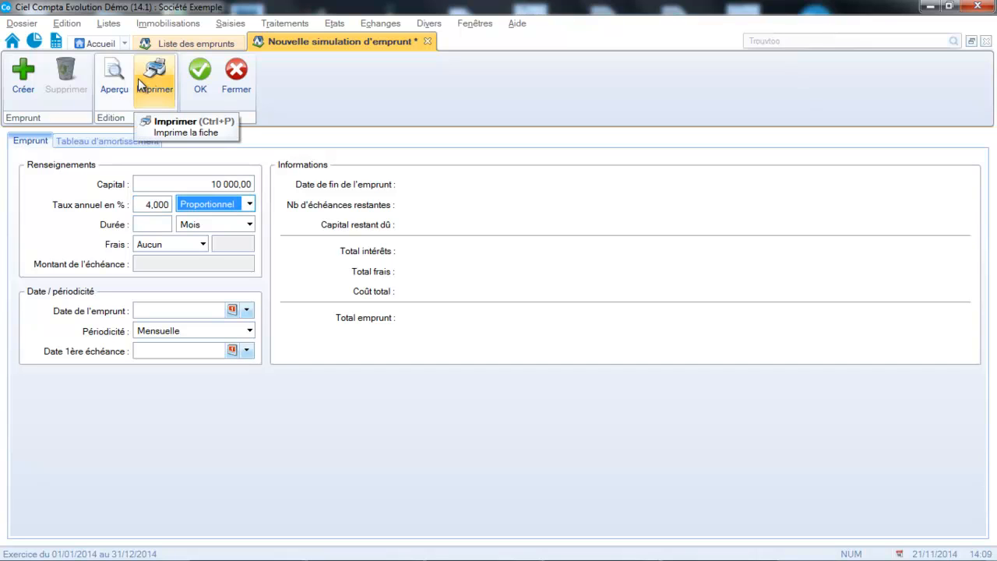
click(159, 223)
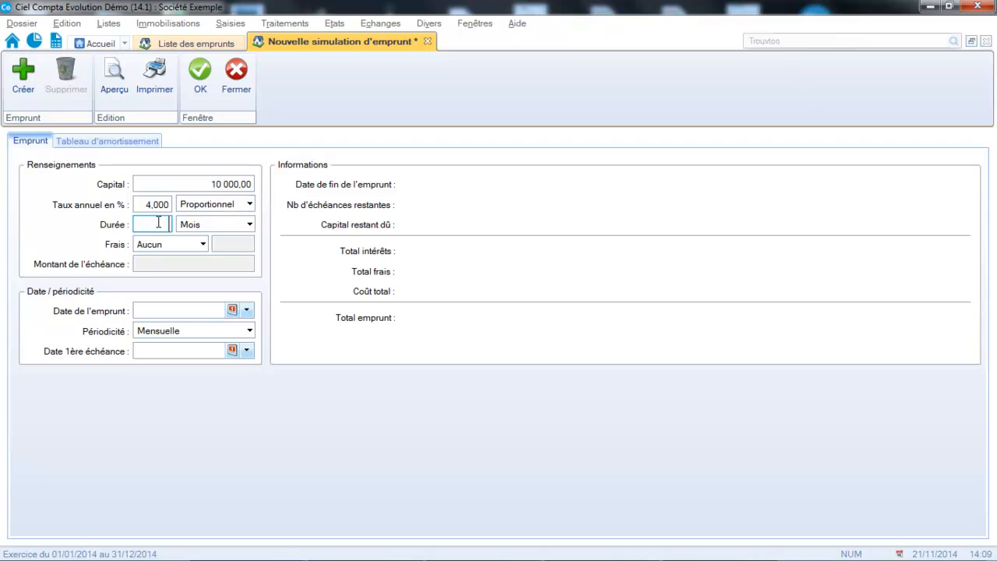
text(36)
key(Tab)
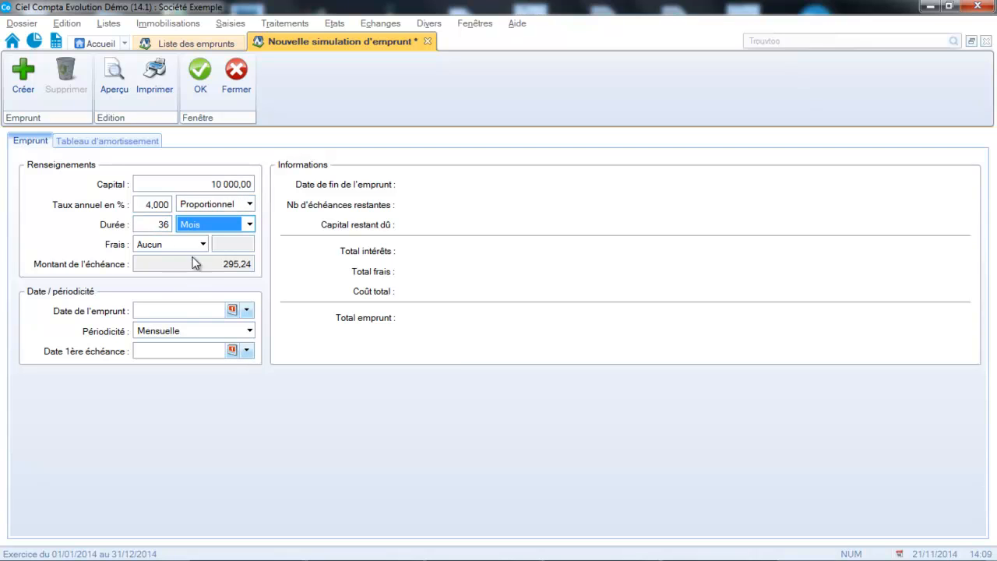
Set the loan fees to a fixed amount (Montant fixe) of 15
click(201, 244)
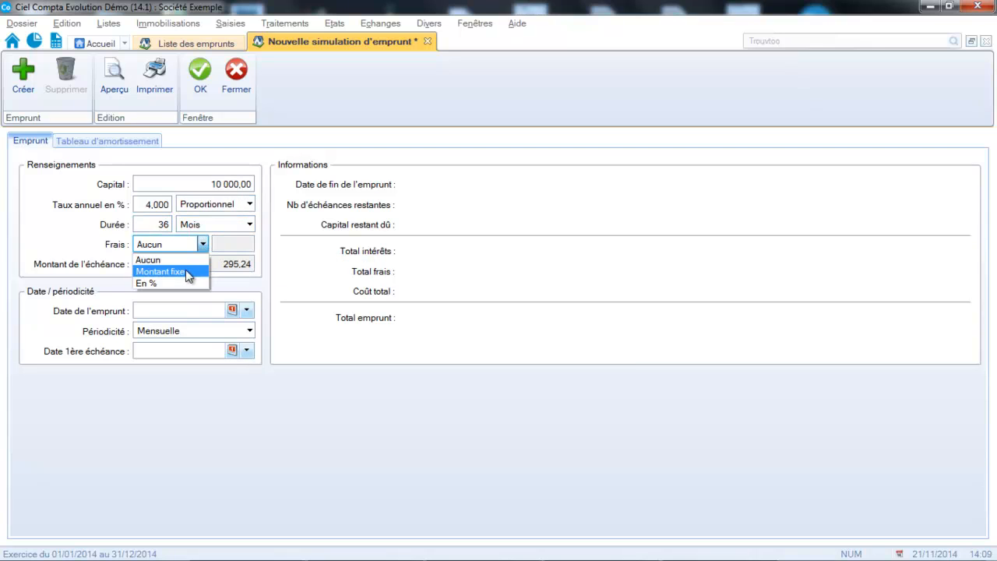
click(185, 269)
click(257, 242)
text(15)
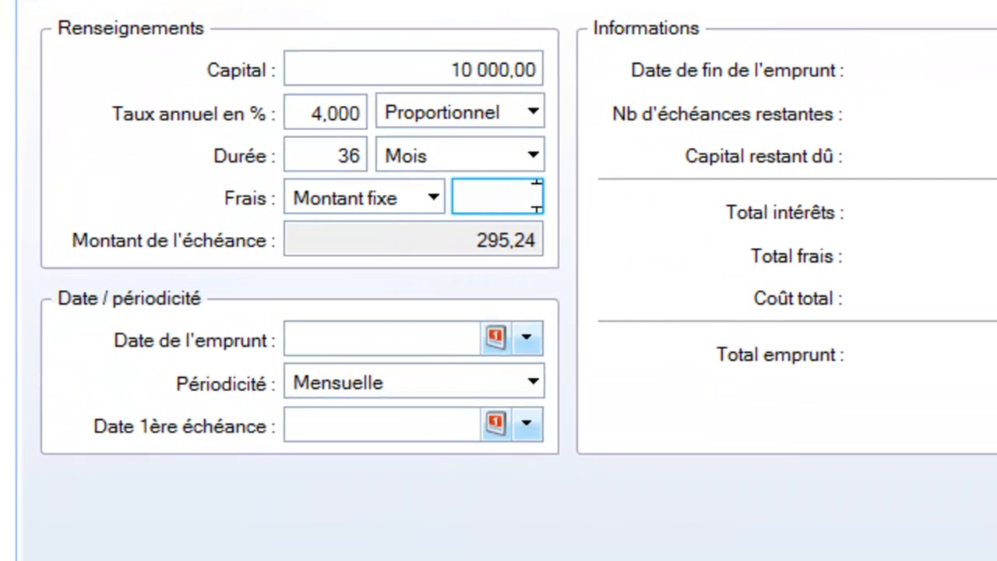
key(Tab)
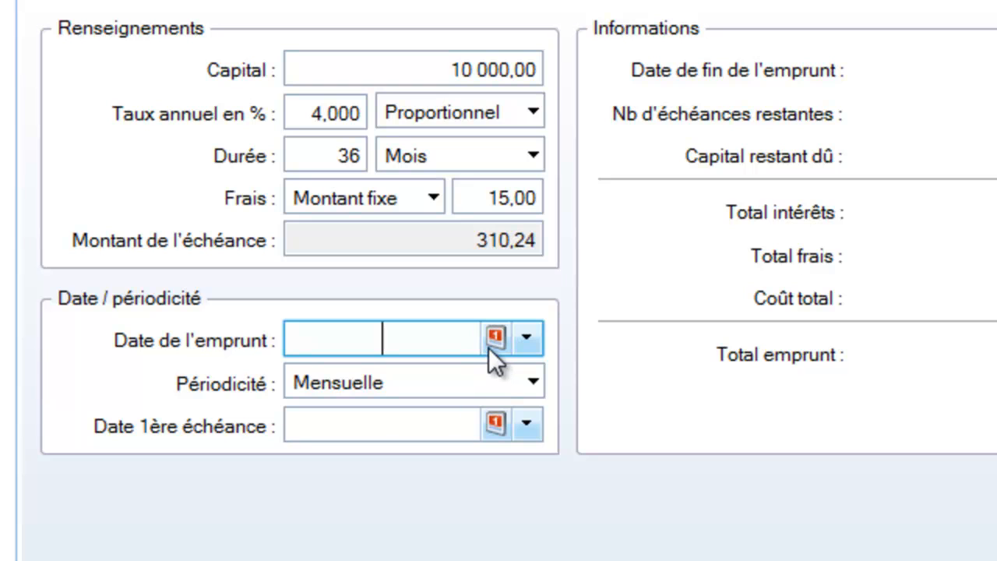
Set the loan date to 08/12/2014 using the calendar
click(488, 347)
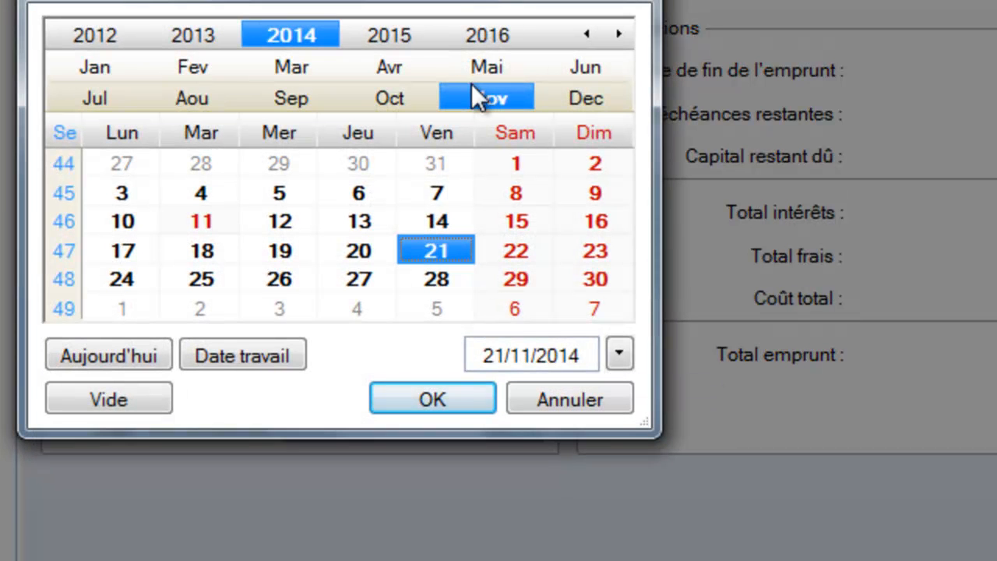
click(590, 107)
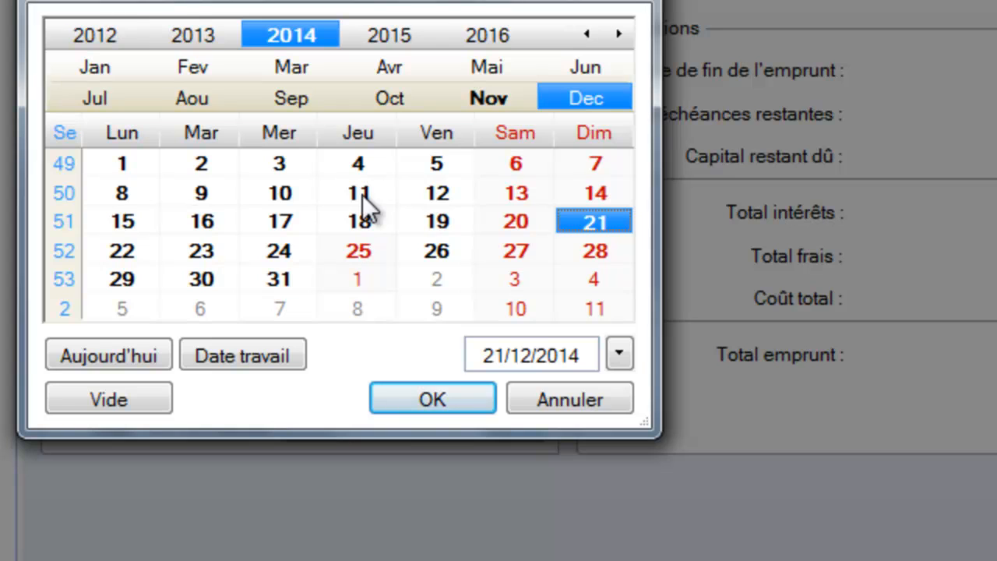
click(134, 193)
click(422, 404)
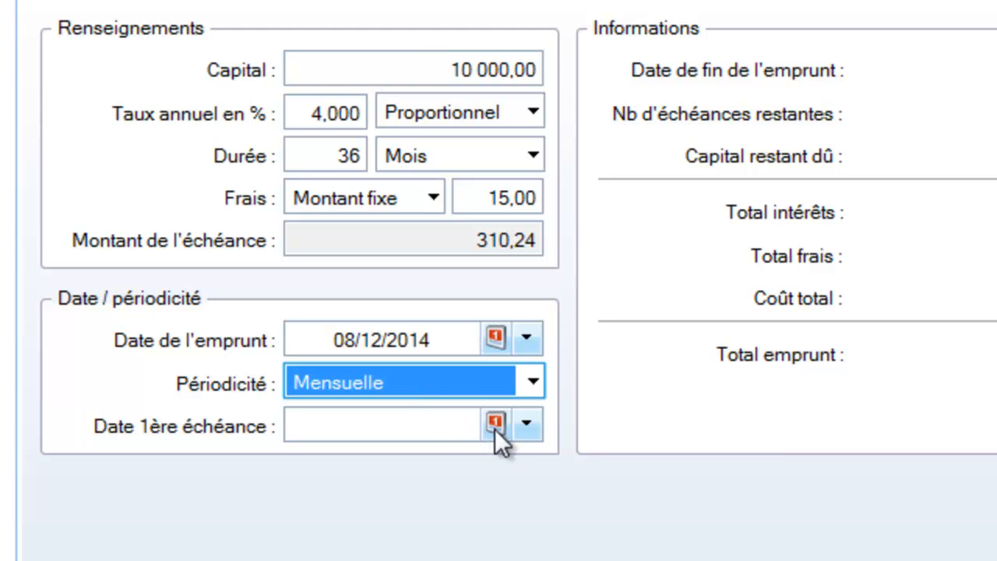
Set the first instalment date to 22/12/2014 using the calendar
click(494, 426)
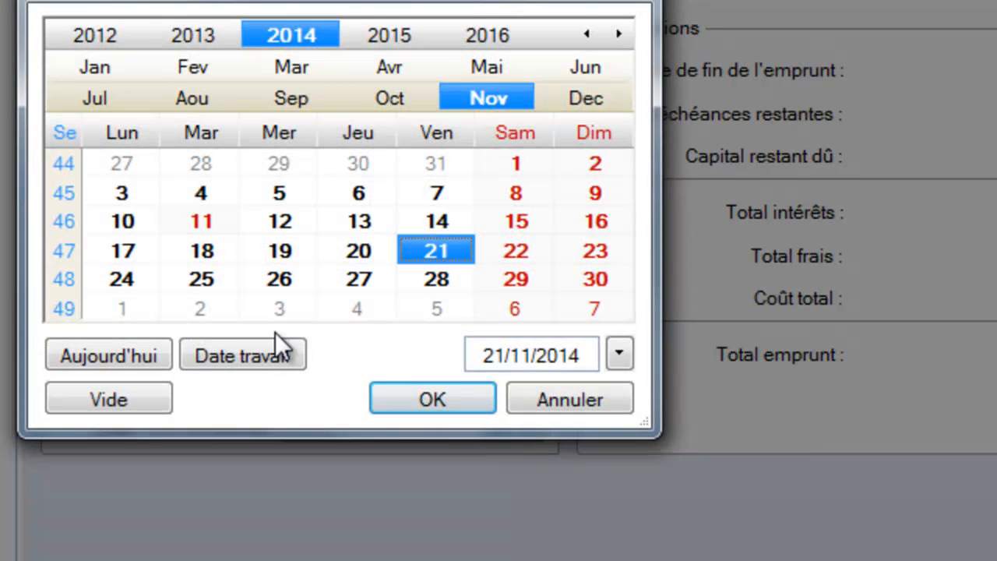
click(594, 101)
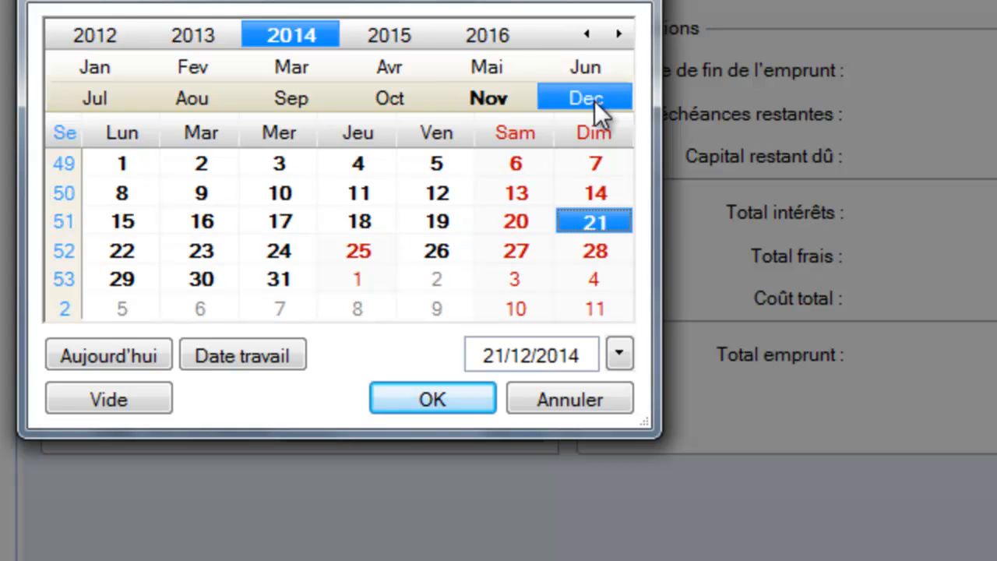
click(132, 252)
click(411, 393)
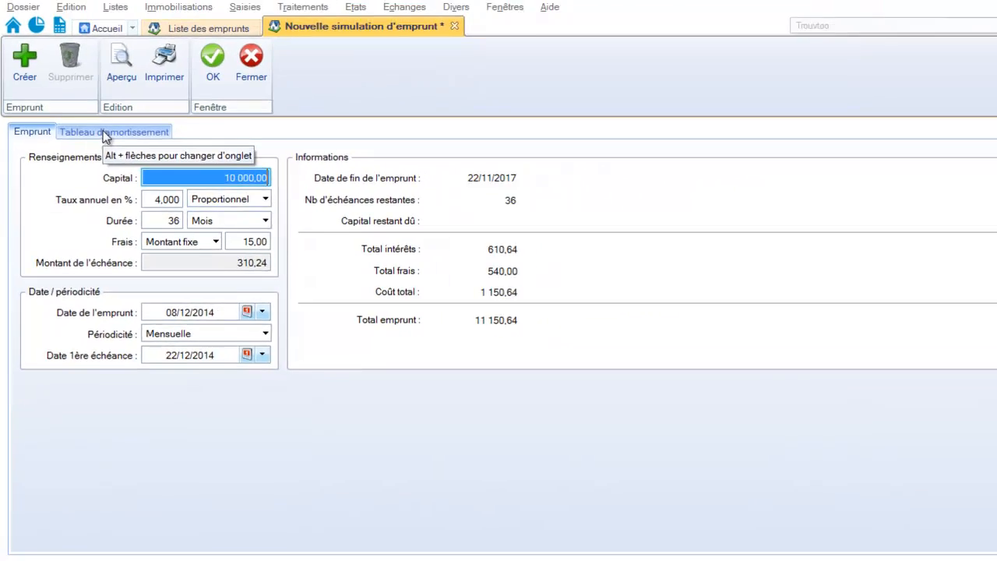
Review the simulation's amortization table, then validate the simulation and choose to keep it
click(103, 131)
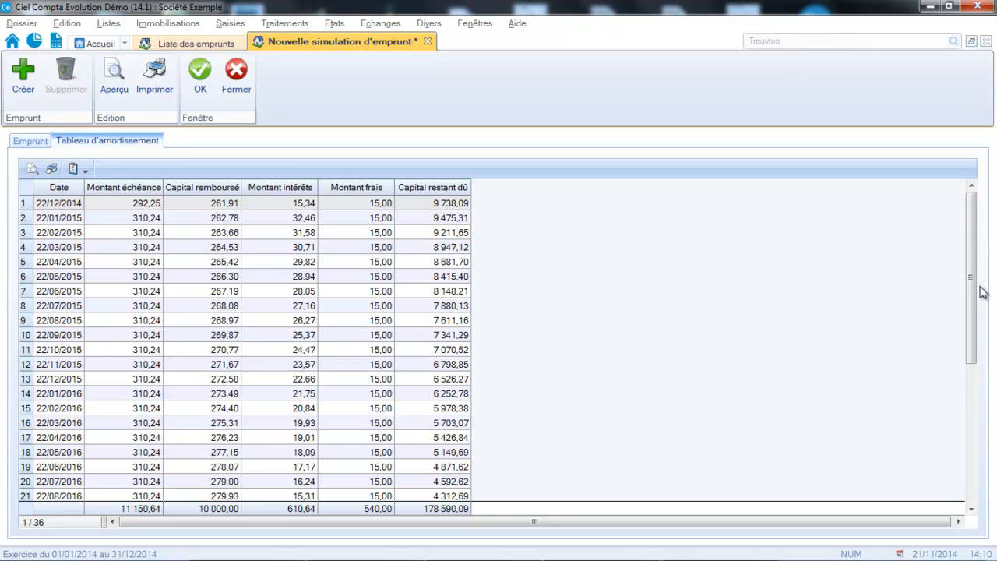
drag(971, 282, 827, 198)
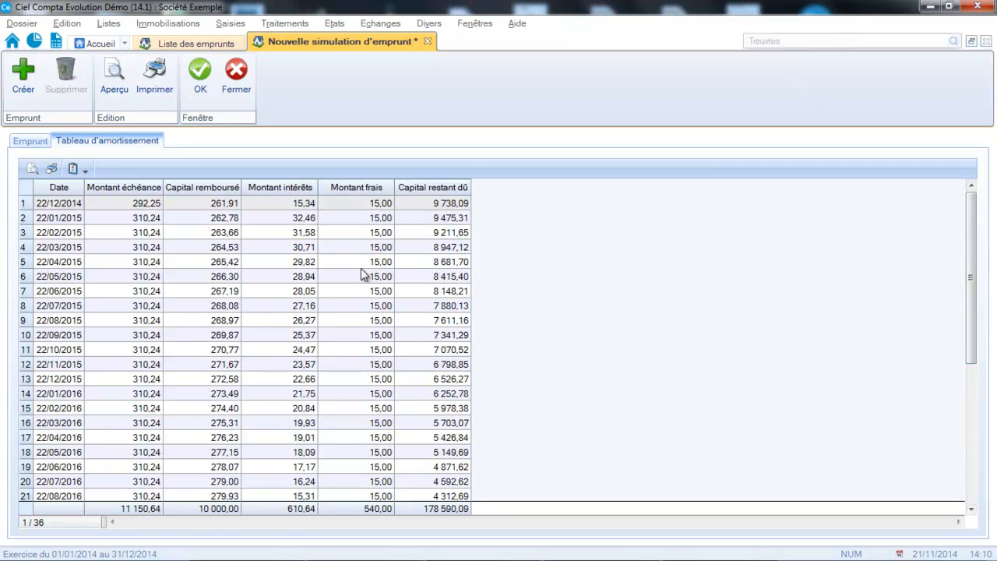
click(202, 89)
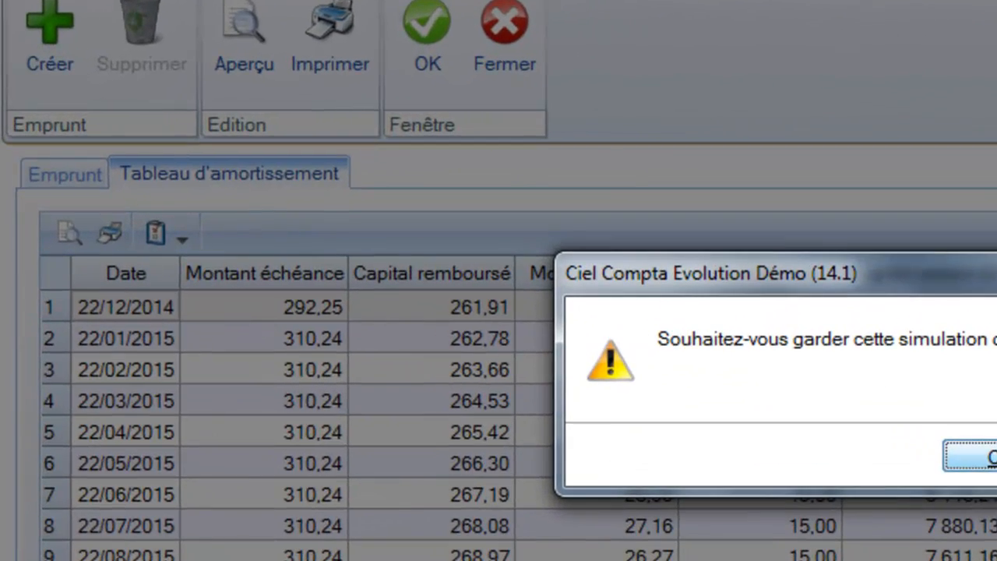
click(480, 277)
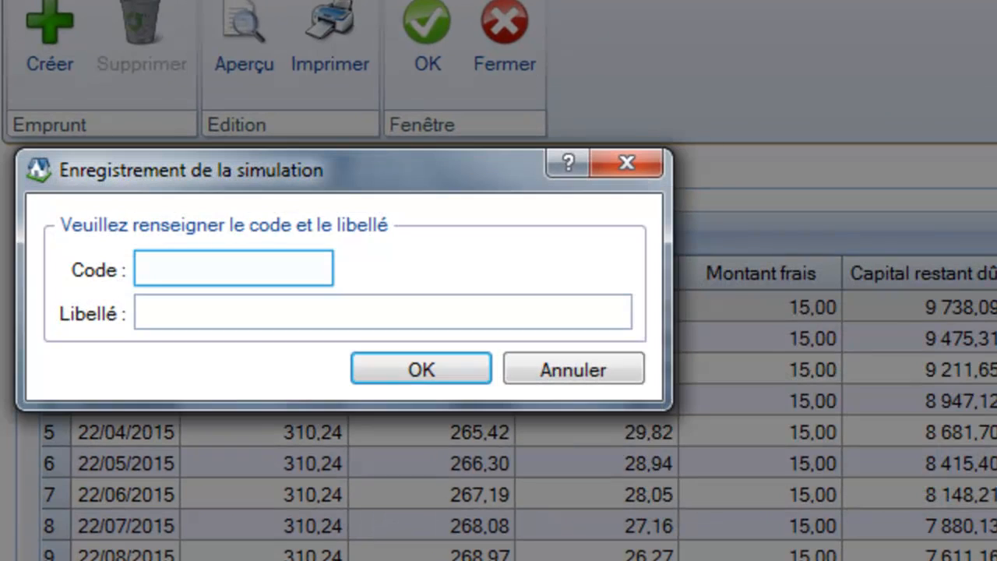
Save the simulation with the code MATINFO and the label "Materiel informatique"
text(MATINFO)
key(Tab)
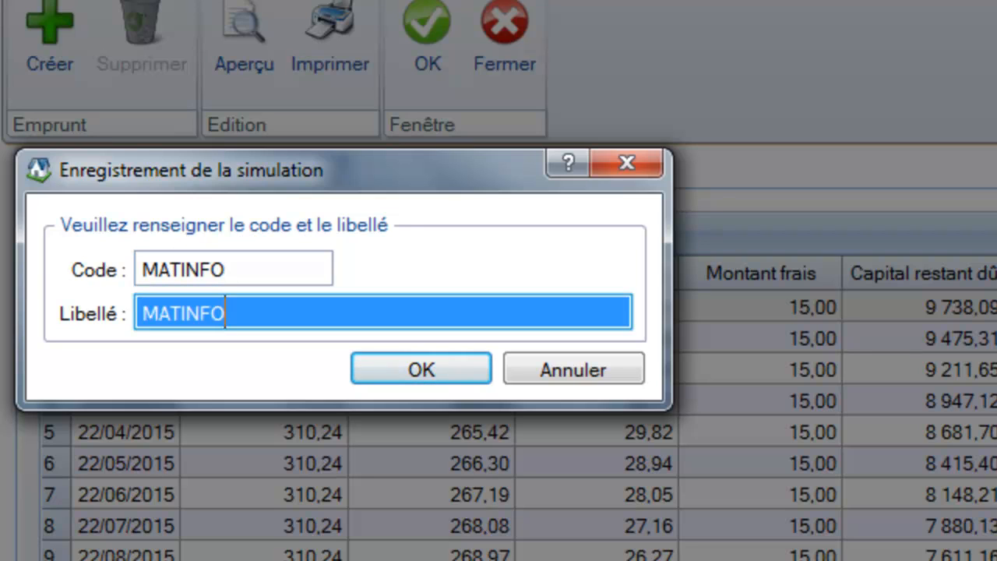
key(BackSpace)
text(Mate)
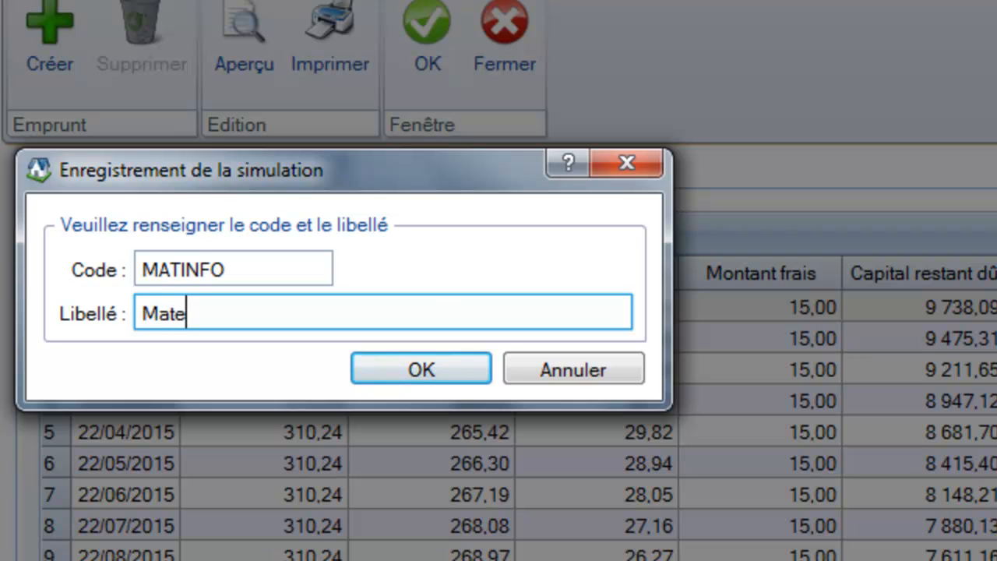
text(riel inf)
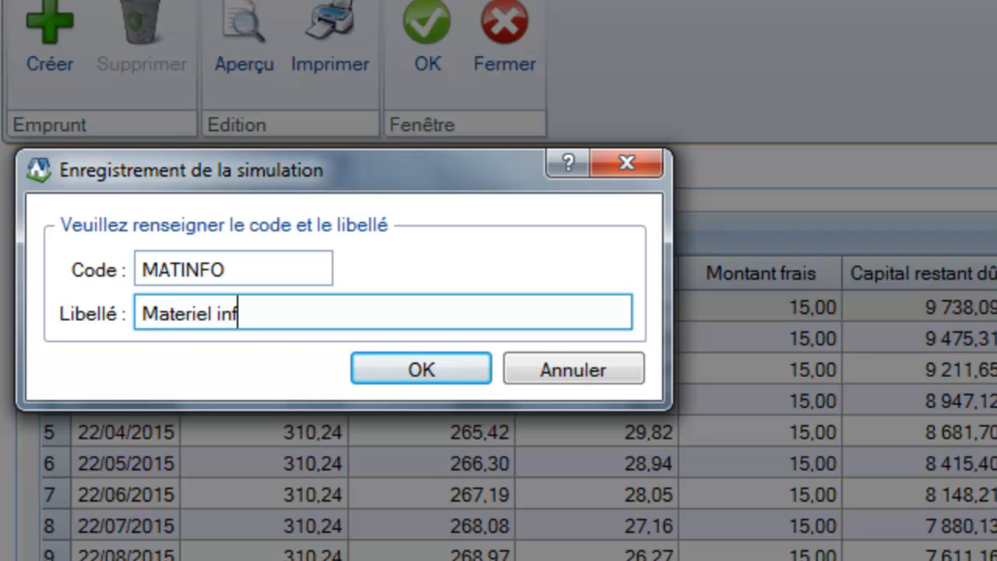
text(ormatique)
key(Tab)
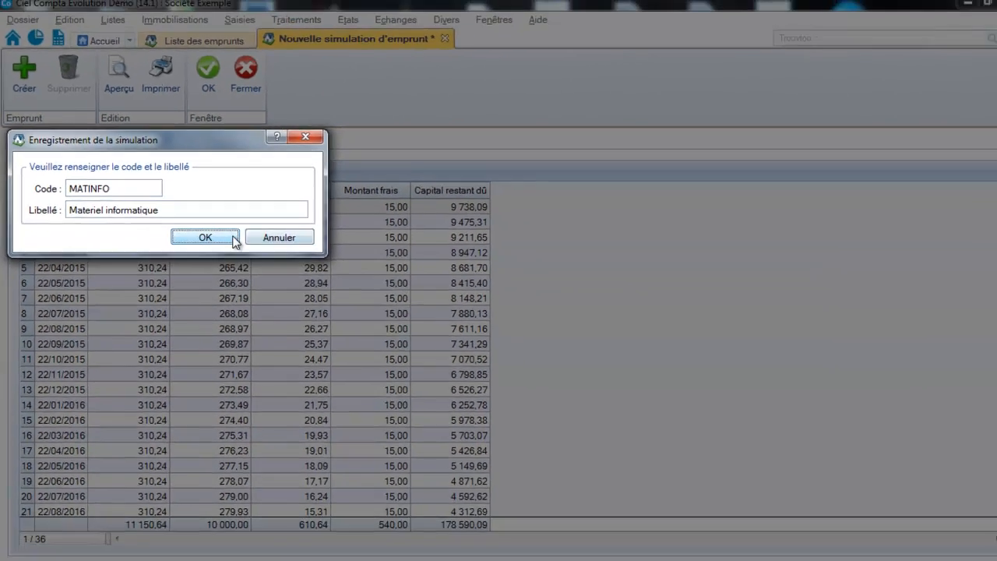
click(412, 332)
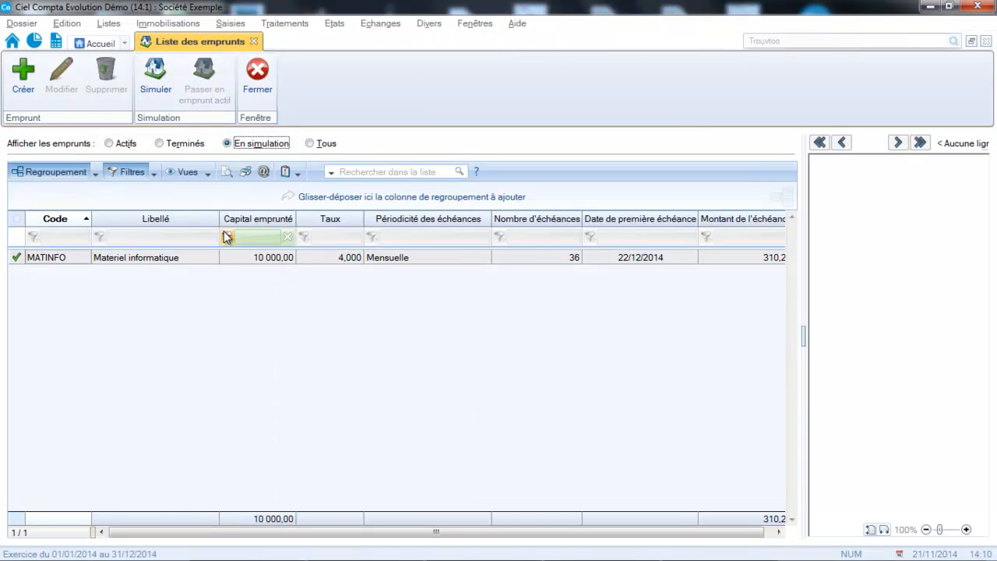
Show all loans, select MATINFO and examine its loan sheet in an enlarged preview
click(311, 143)
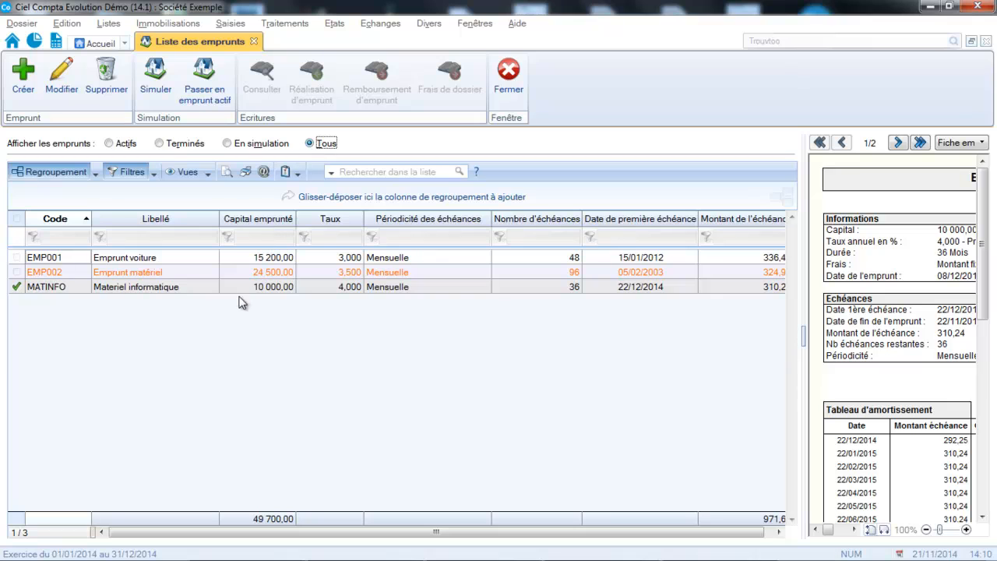
click(238, 260)
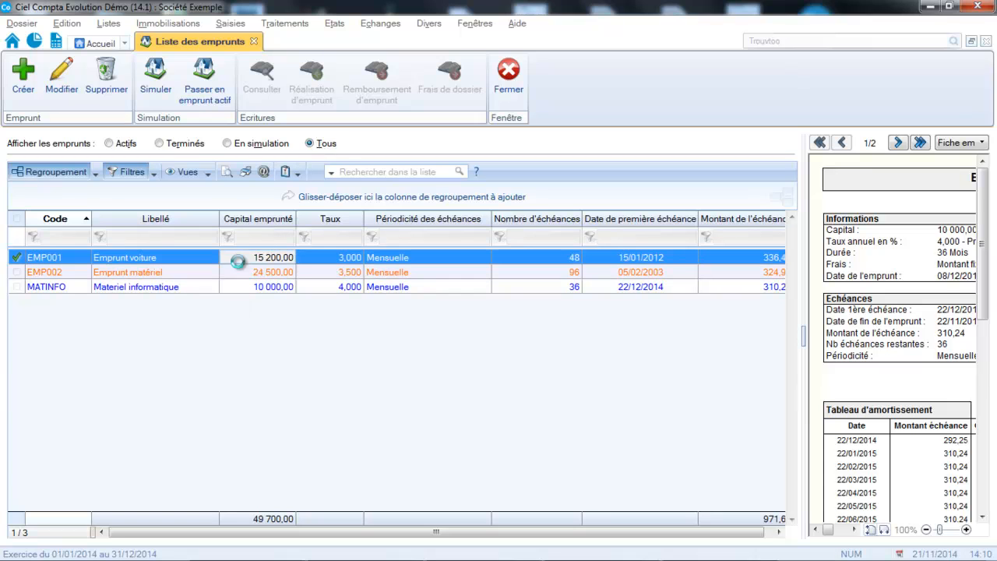
click(128, 289)
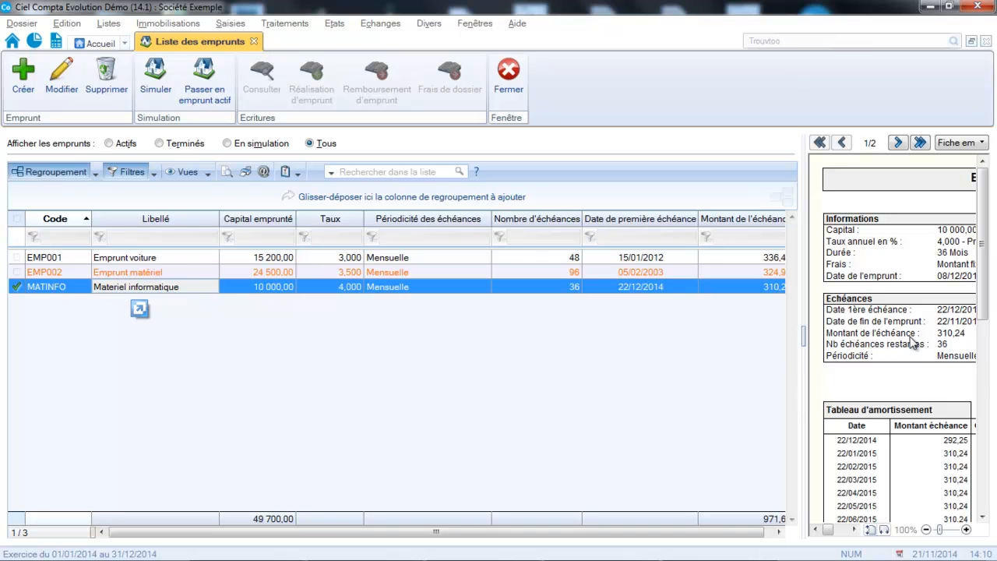
drag(807, 337, 312, 257)
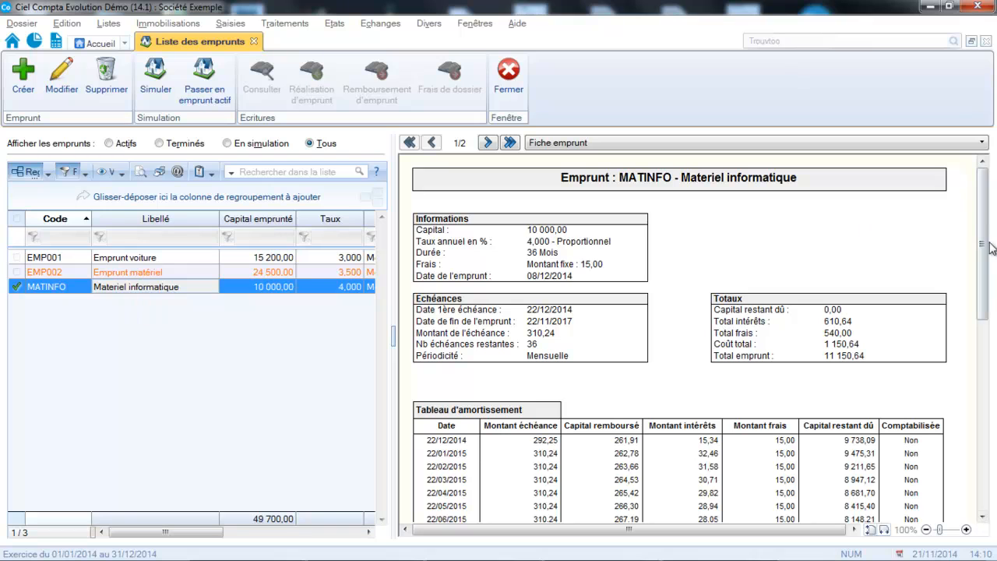
drag(986, 223, 966, 201)
drag(393, 343, 617, 411)
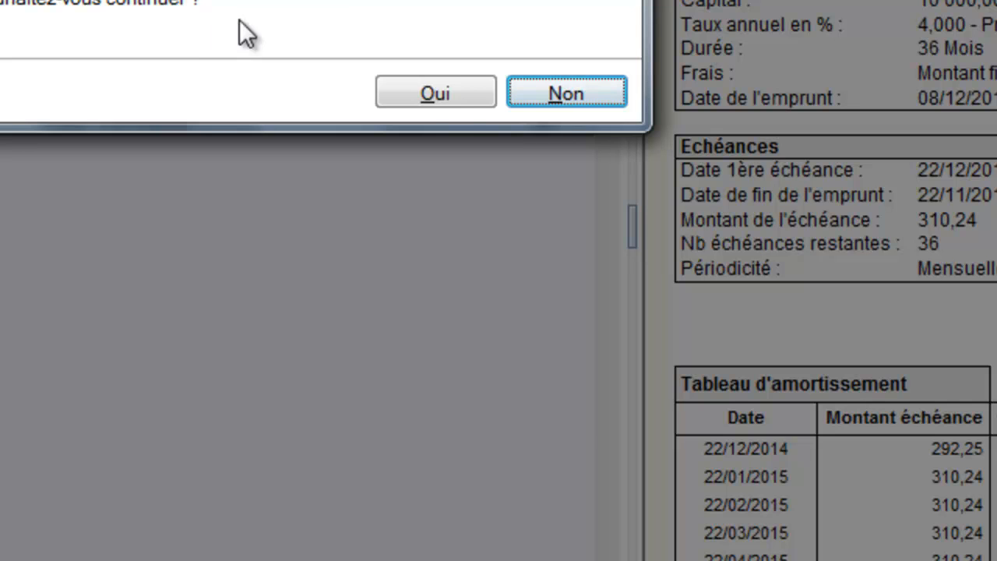
Convert the MATINFO simulation into an active loan and set its loan account (Compte d'emprunt) to 164000
click(459, 100)
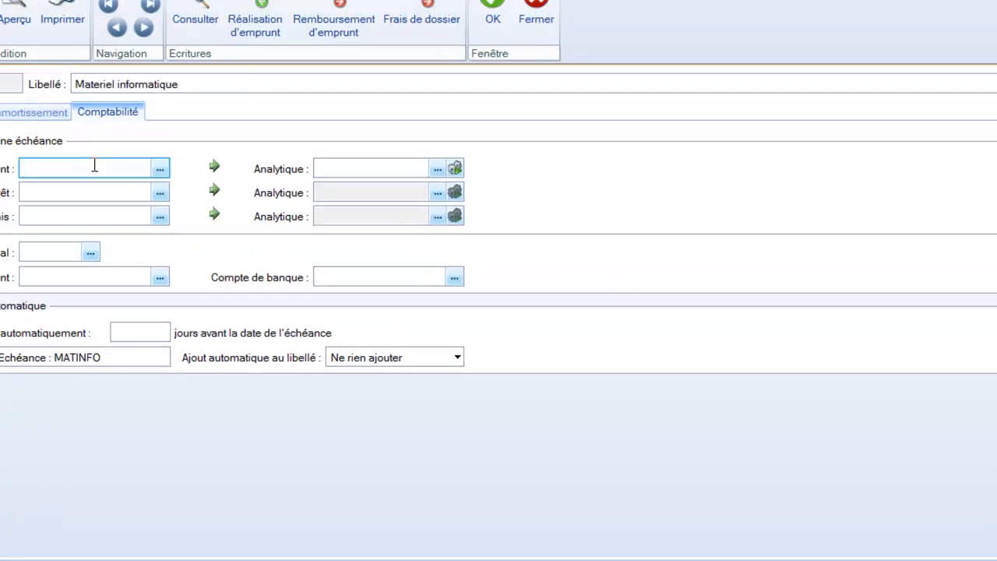
click(182, 210)
text(164000)
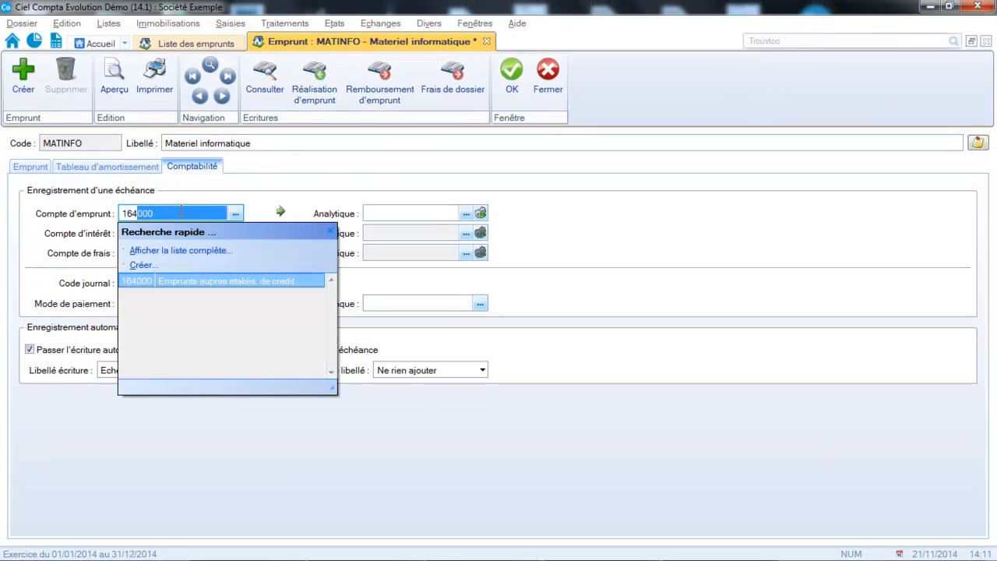
click(186, 279)
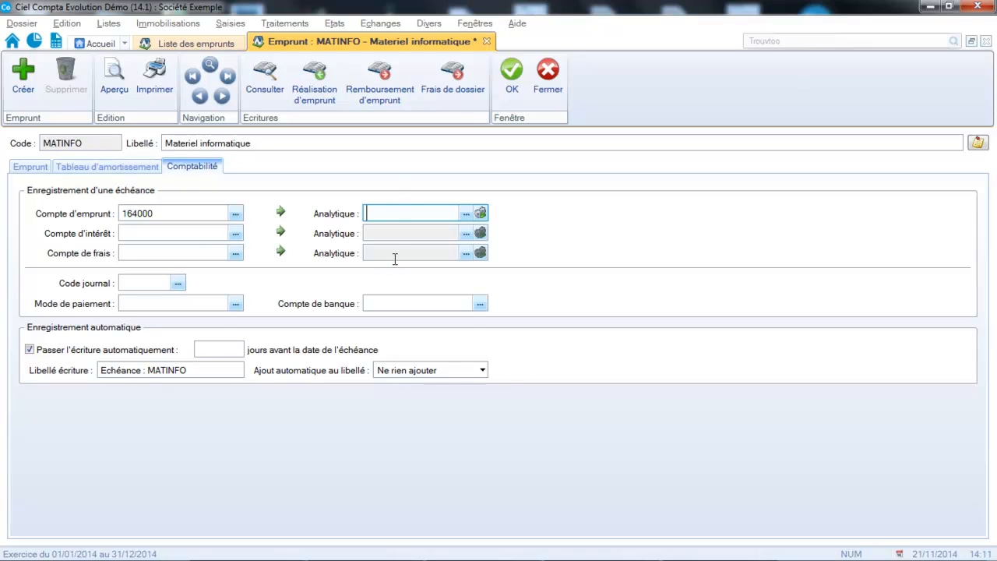
Set the loan's interest account (Compte d'intérêt) to 661100, Interets des emprunts et dettes
click(211, 237)
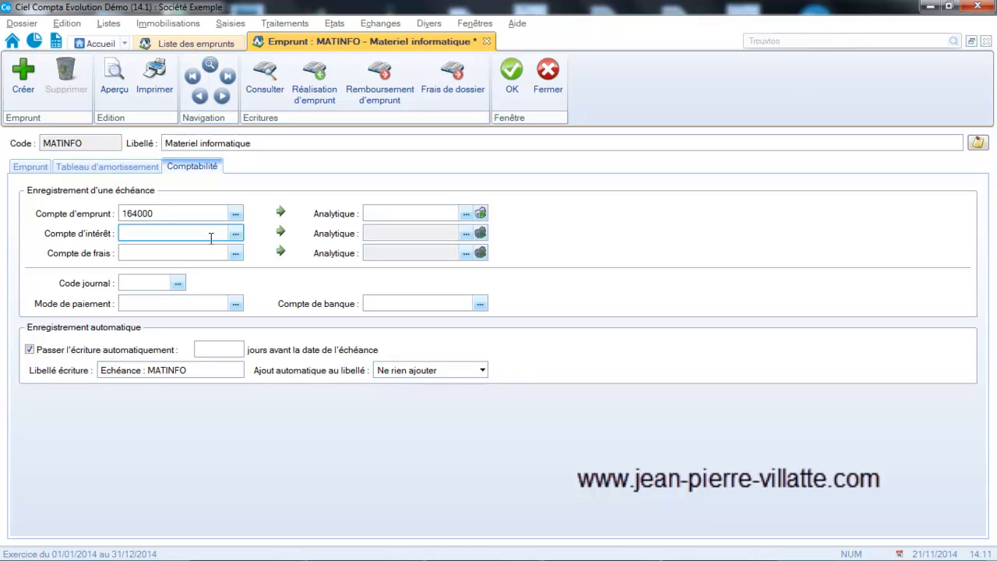
text(66)
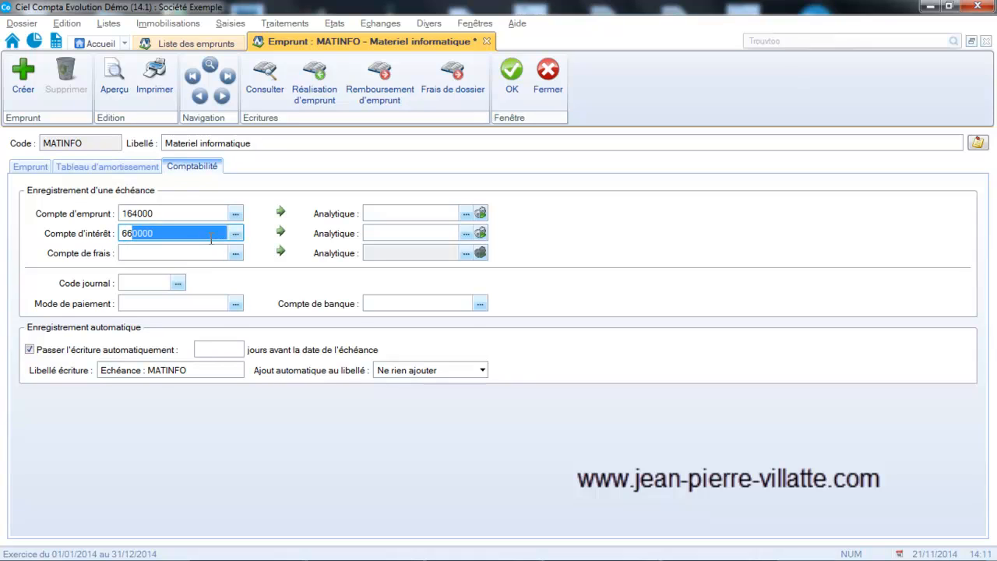
text(1)
click(235, 233)
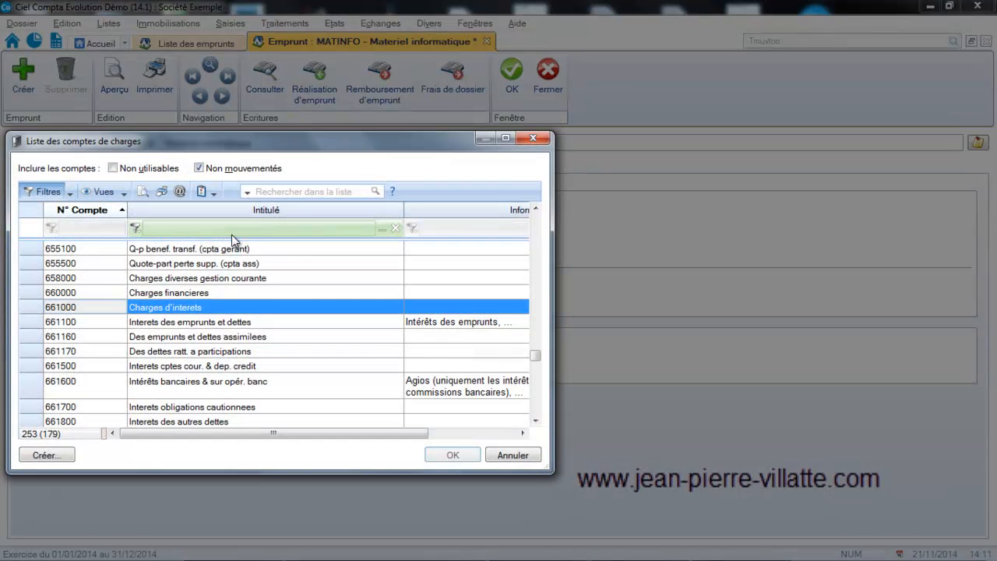
click(197, 321)
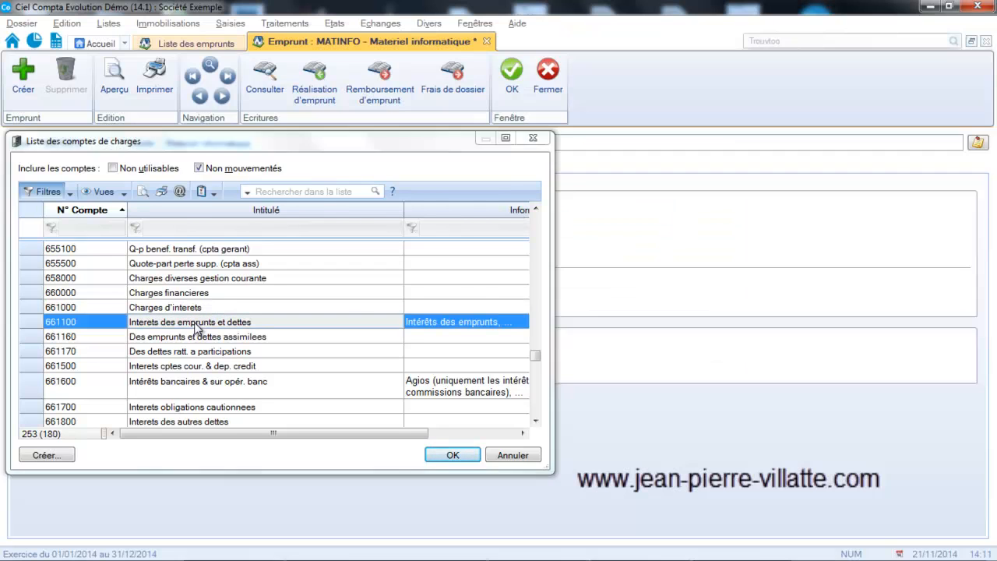
double_click(197, 322)
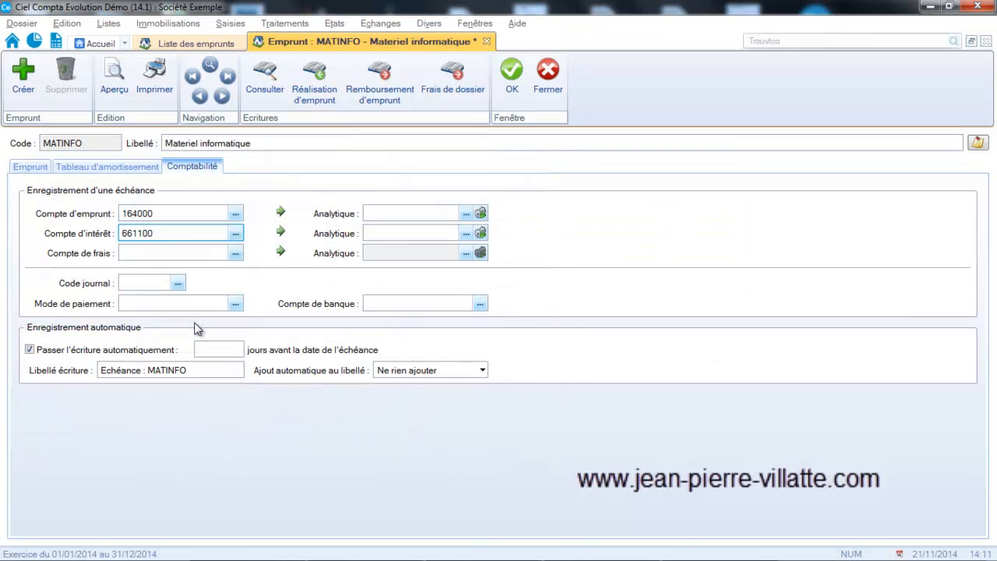
Find the expense accounts starting with 627 and set the fee account (Compte de frais) to 627000
click(212, 258)
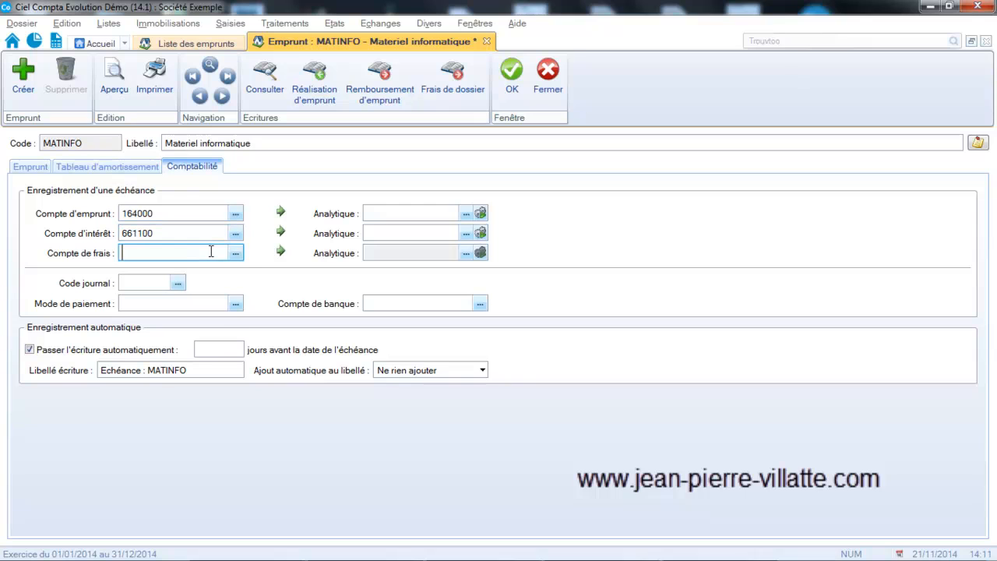
click(237, 254)
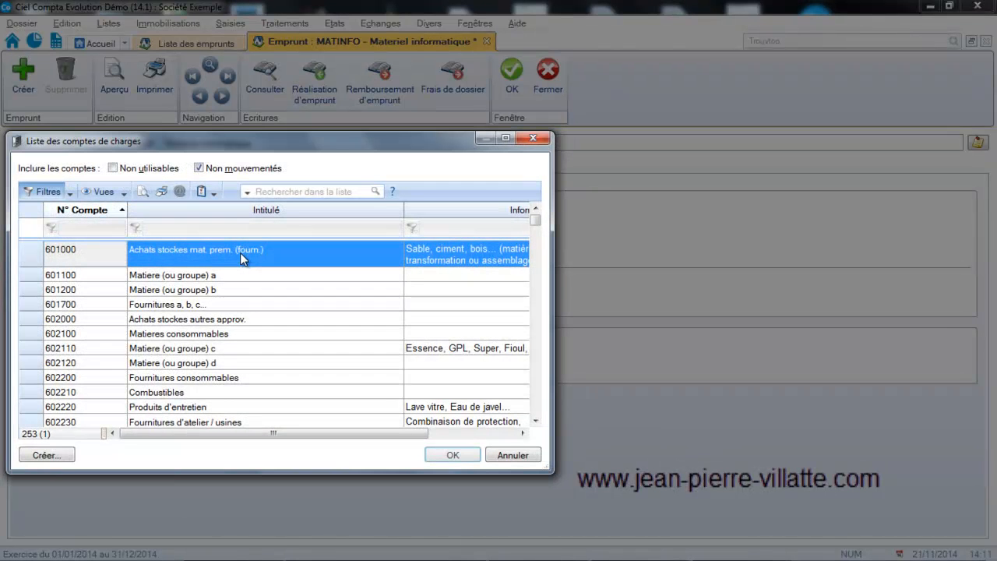
click(302, 193)
text(627)
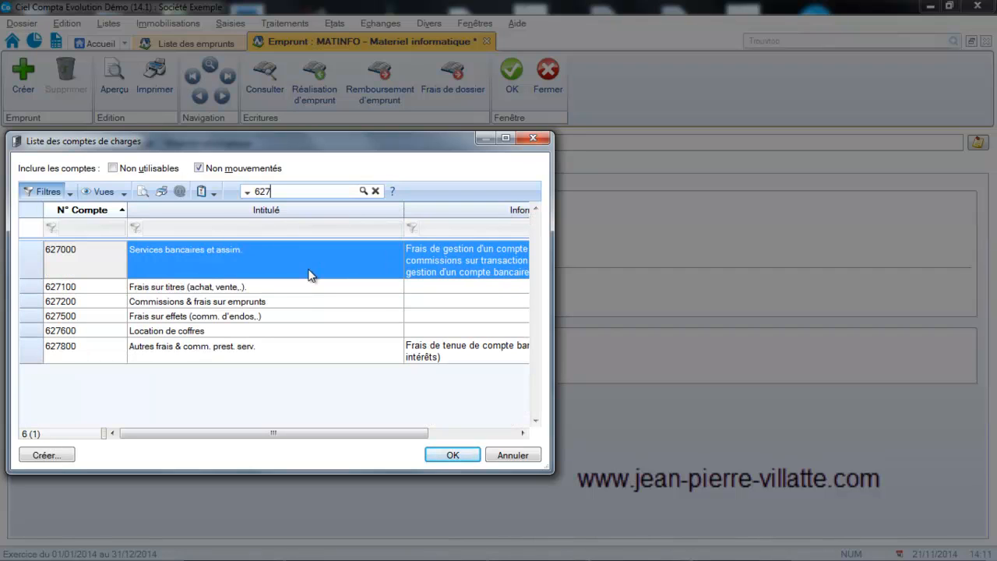
double_click(217, 258)
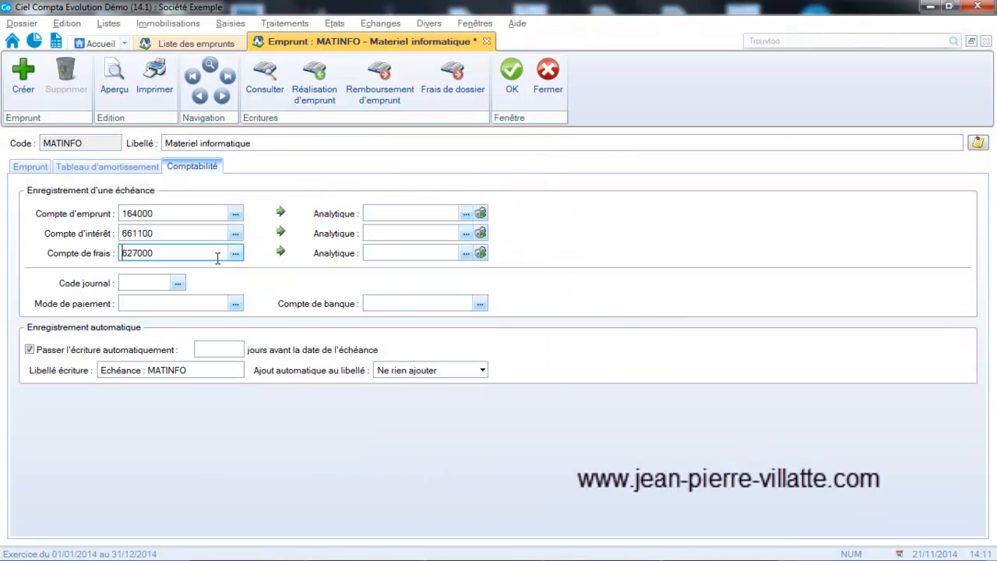
Set the instalment journal code to SG (Société générale) and the payment method to PVT (Prélèvement et Tip)
click(177, 283)
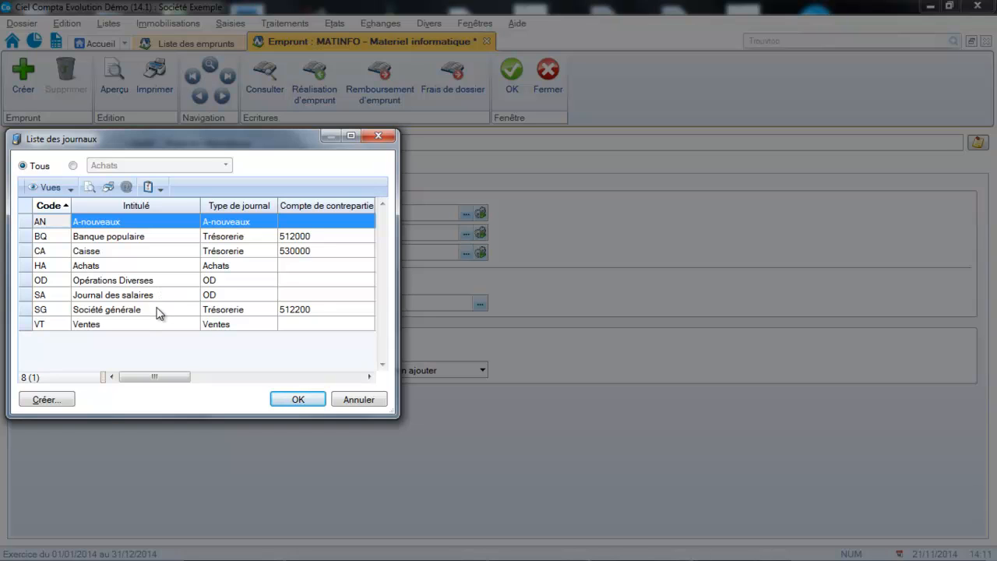
double_click(156, 309)
click(157, 305)
click(235, 304)
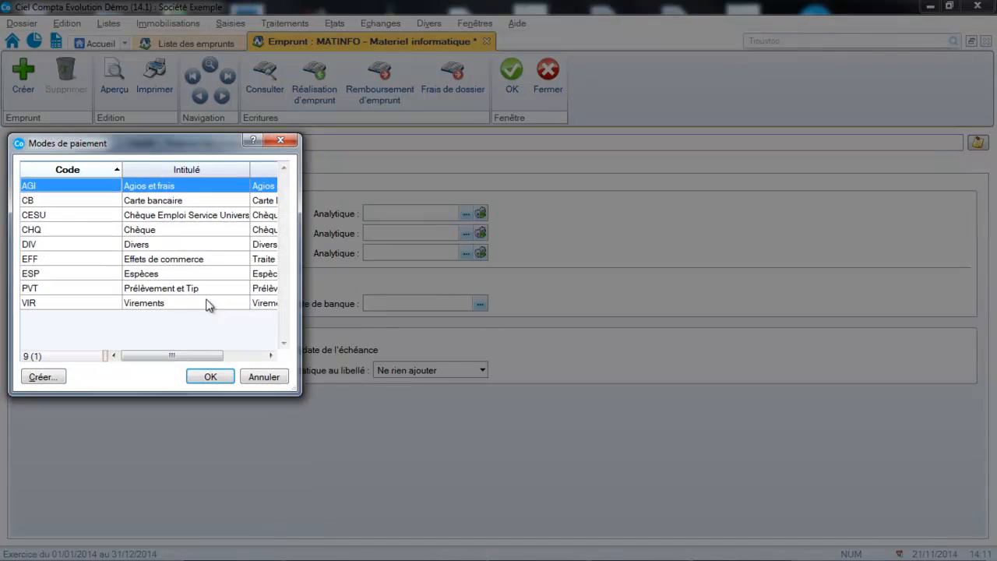
double_click(174, 290)
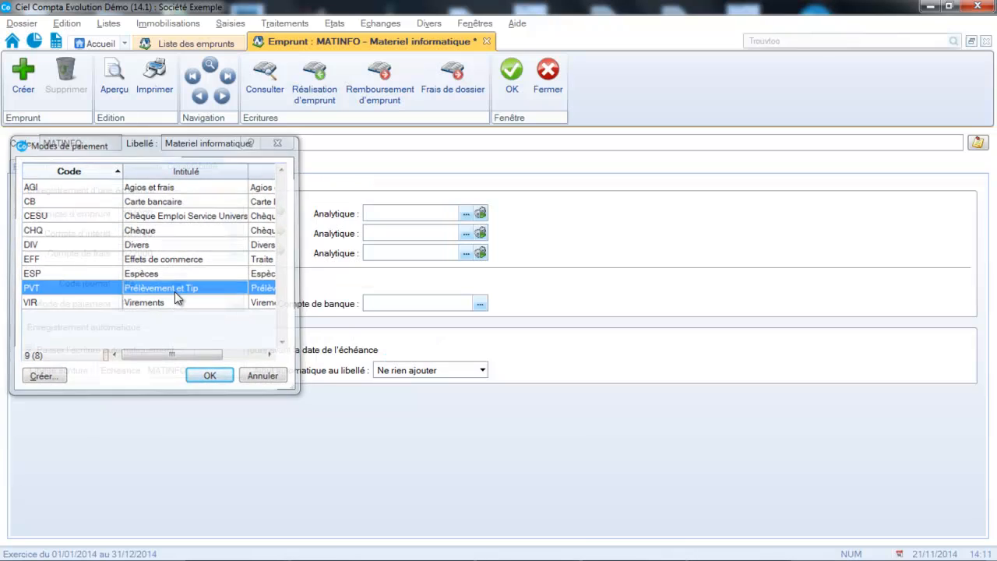
Set the bank account (Compte de banque) for the instalments to 512200, Société générale
click(480, 305)
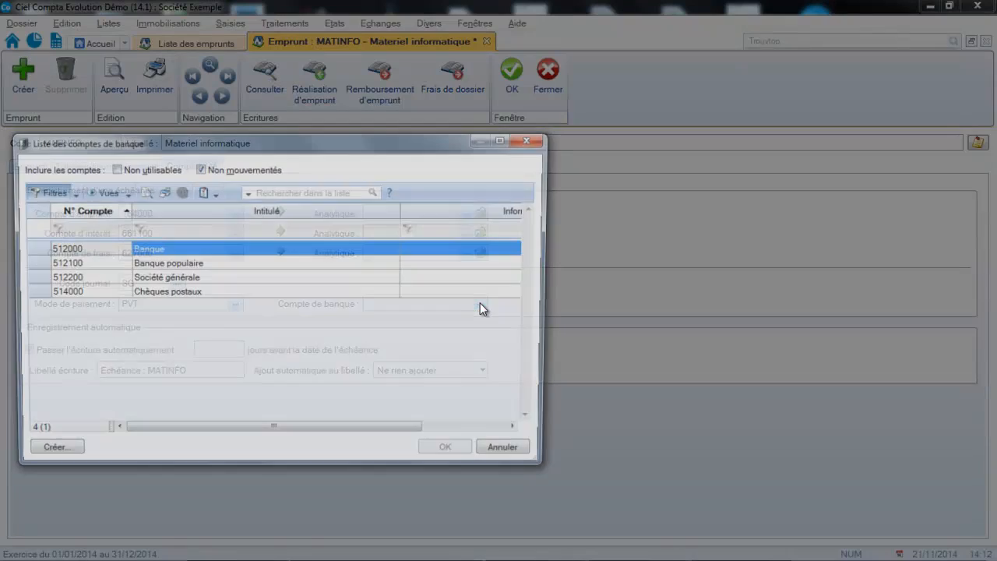
click(352, 275)
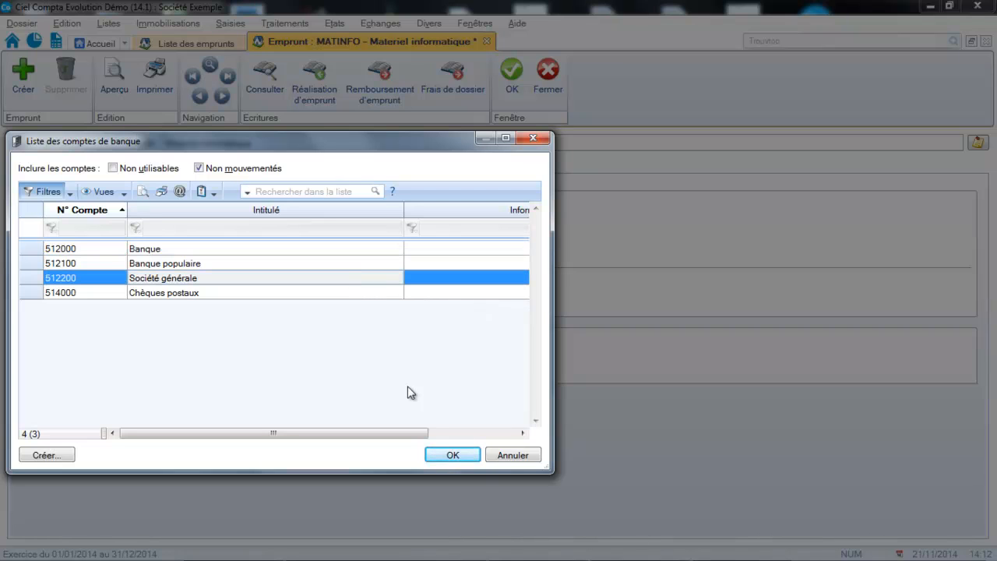
click(448, 453)
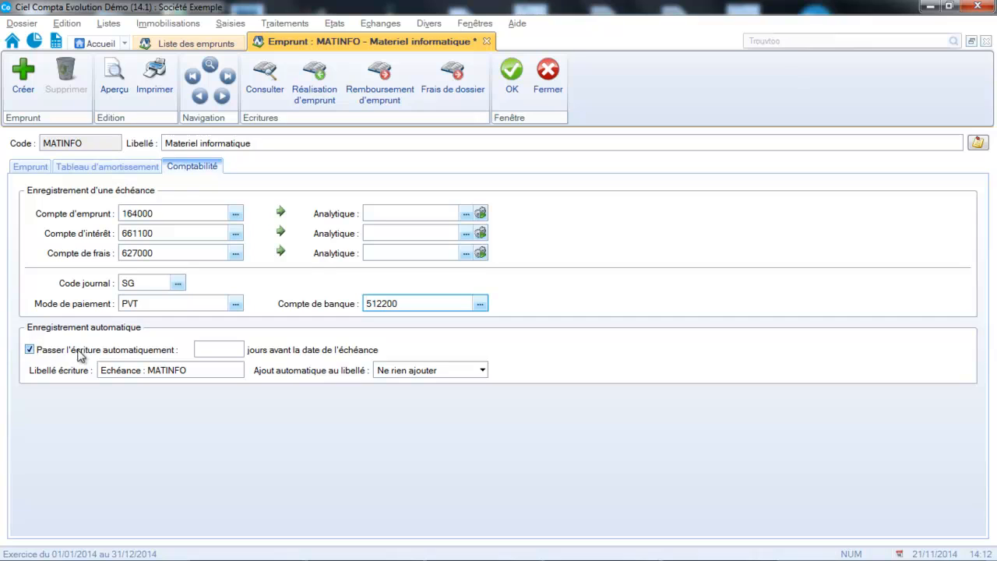
Have the instalment entries posted automatically 3 days before the due date
click(219, 348)
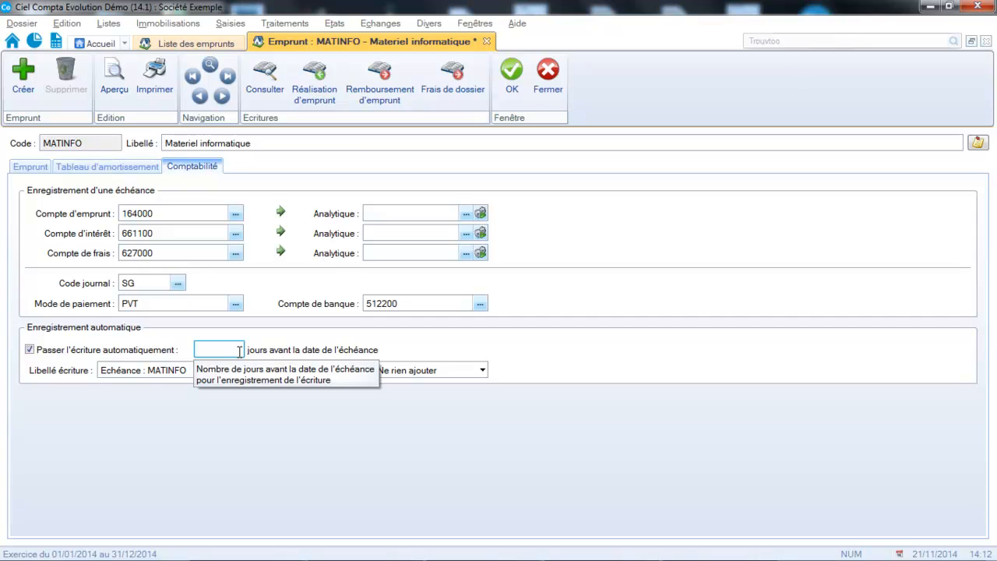
text(3)
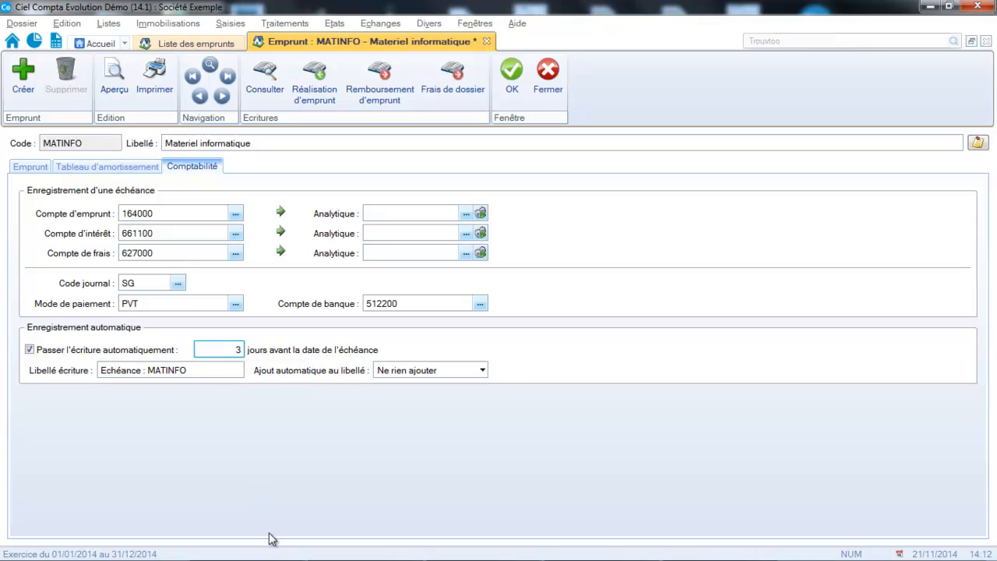
key(Tab)
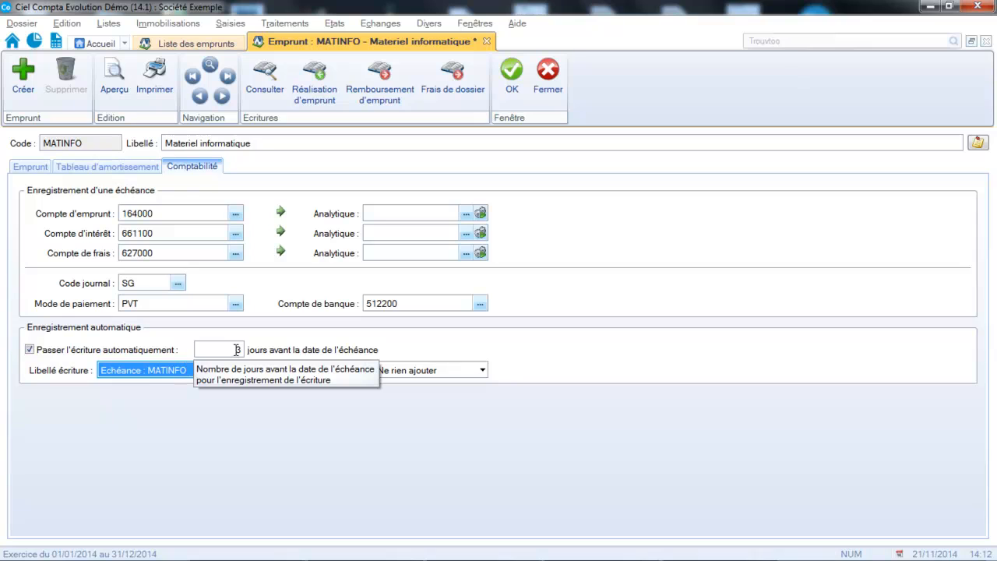
Change the entry label to "Echéance : remboursement emprunt" and have the MM/AAAA date added to it automatically
click(210, 365)
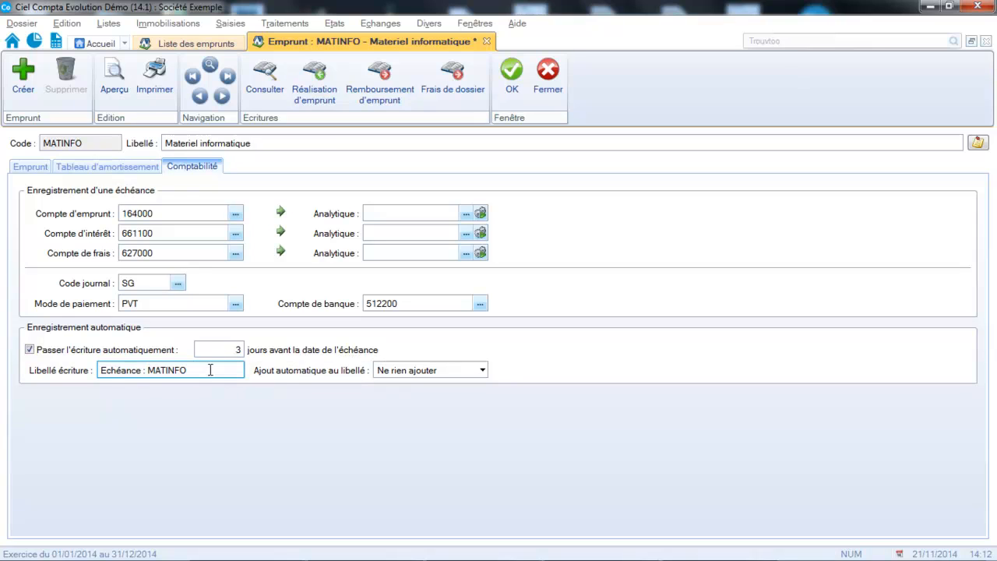
key(BackSpace)
key(BackSpace)
key(BackSpace)
key(BackSpace)
key(BackSpace)
key(BackSpace)
key(BackSpace)
text(remboursement emprun)
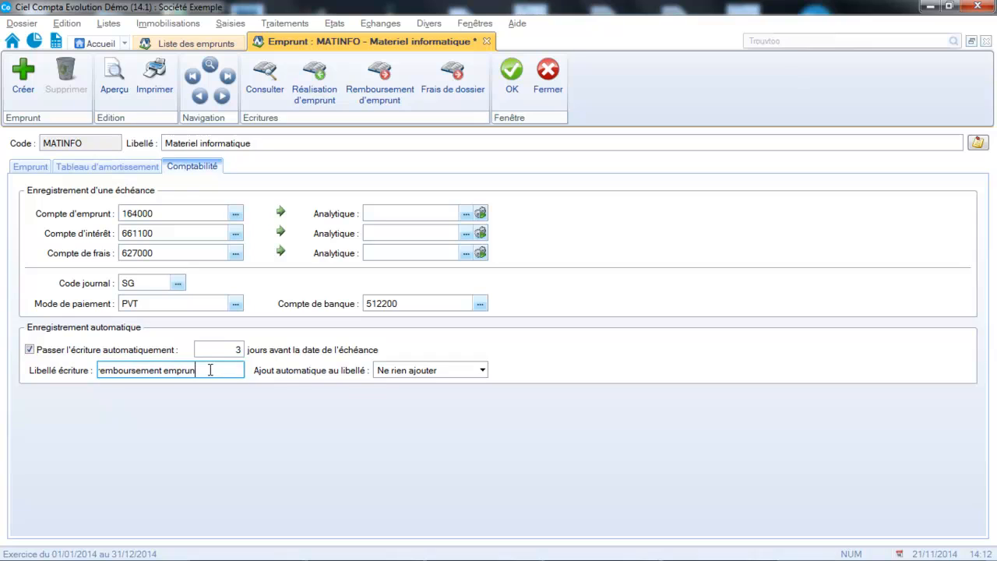
text(t ma)
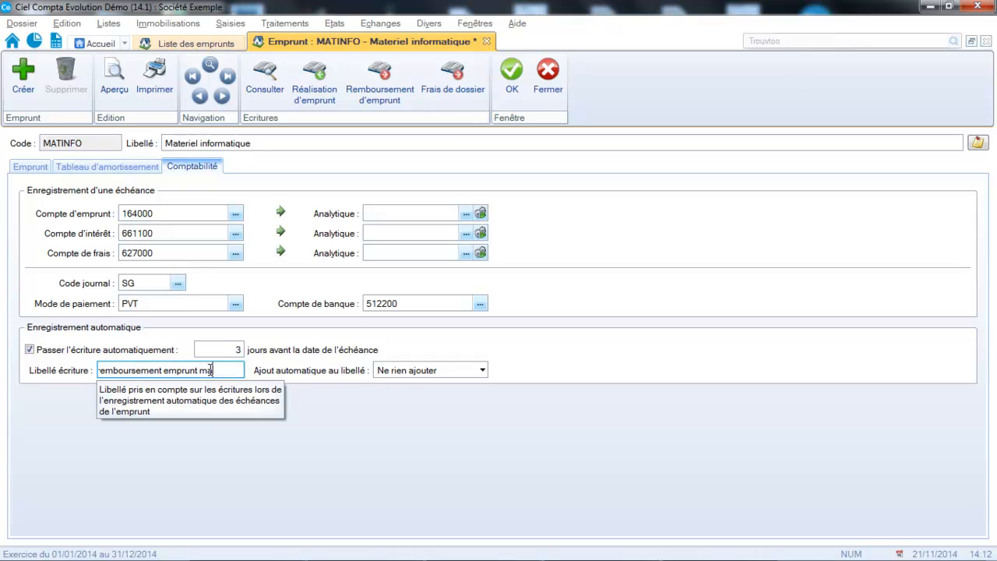
key(BackSpace)
key(BackSpace)
key(Tab)
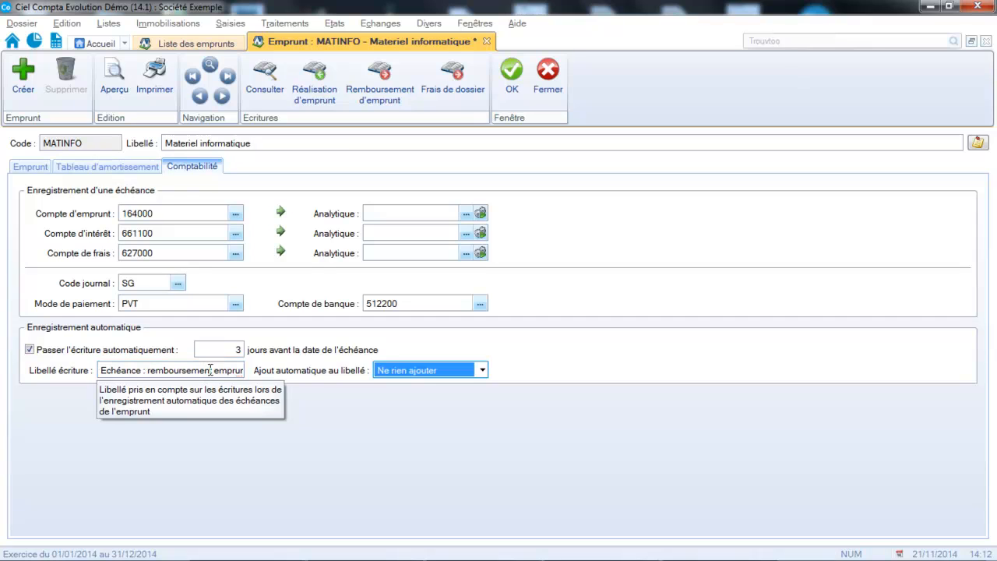
click(483, 370)
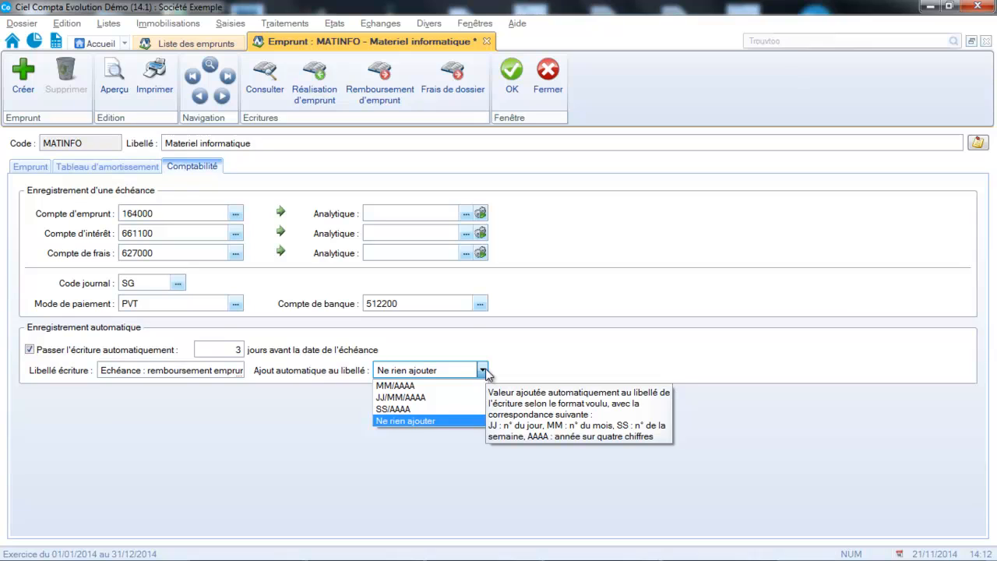
click(460, 385)
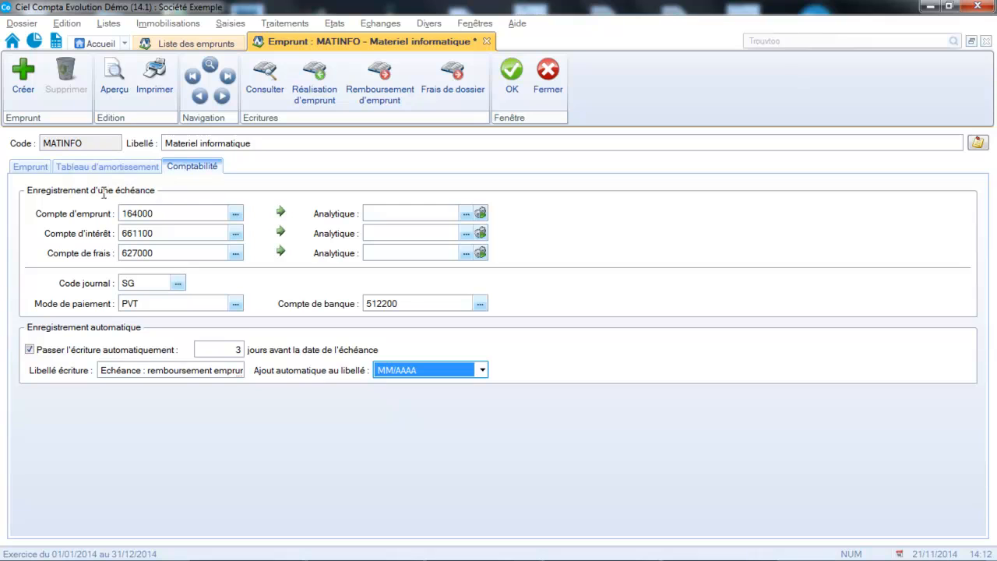
Validate the loan and record its realization entry with payment method VIR (Virements) and document number 55
click(508, 84)
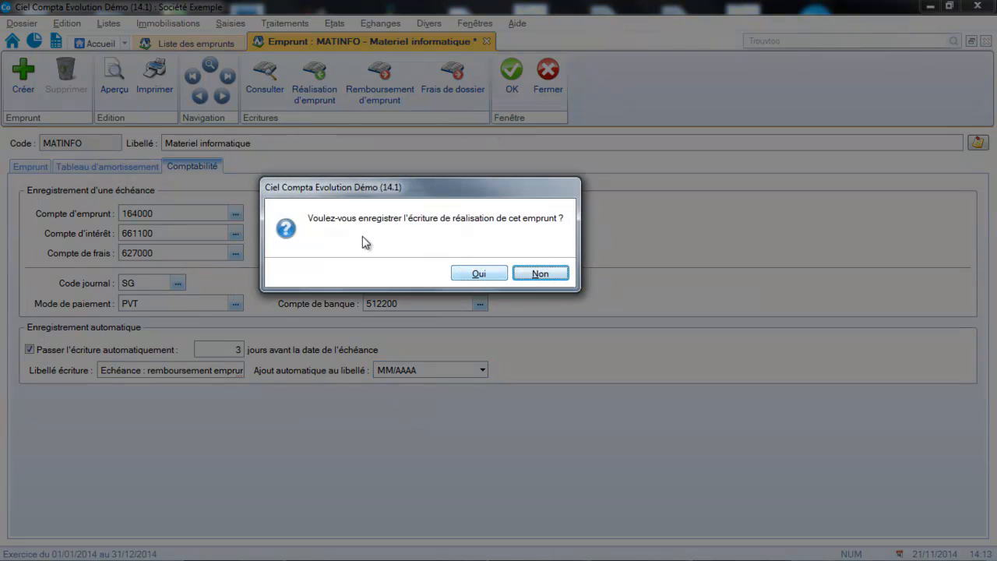
click(483, 273)
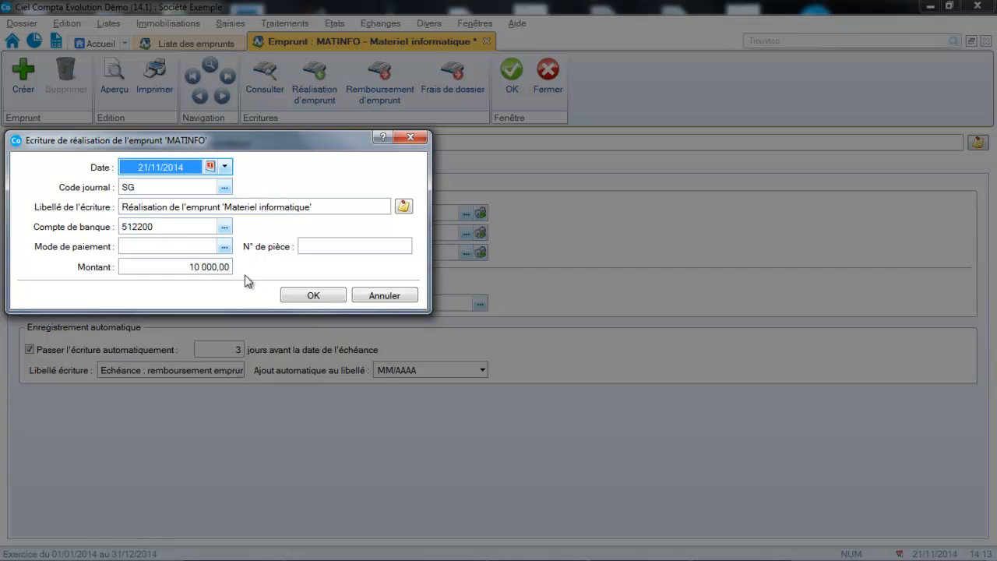
click(224, 246)
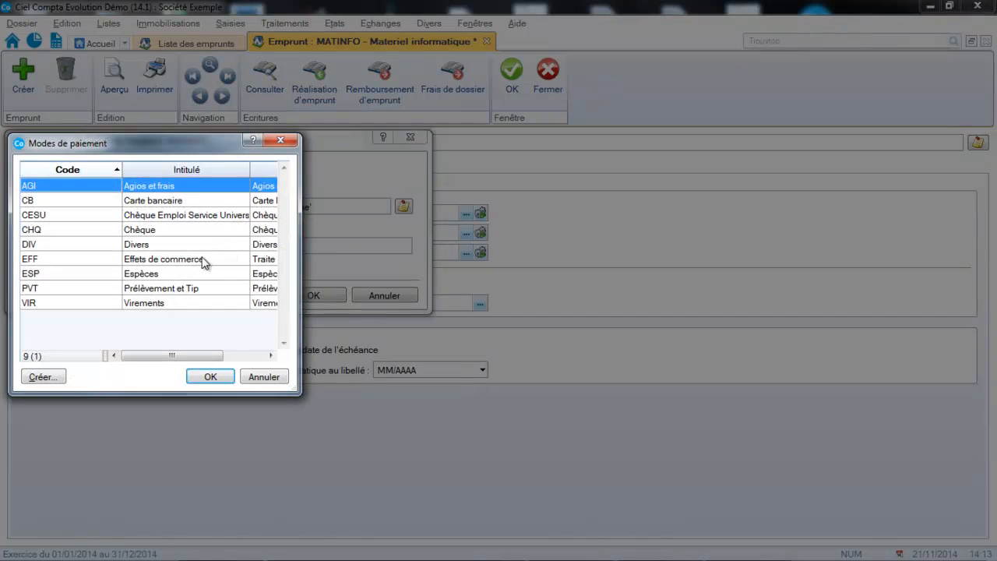
click(150, 302)
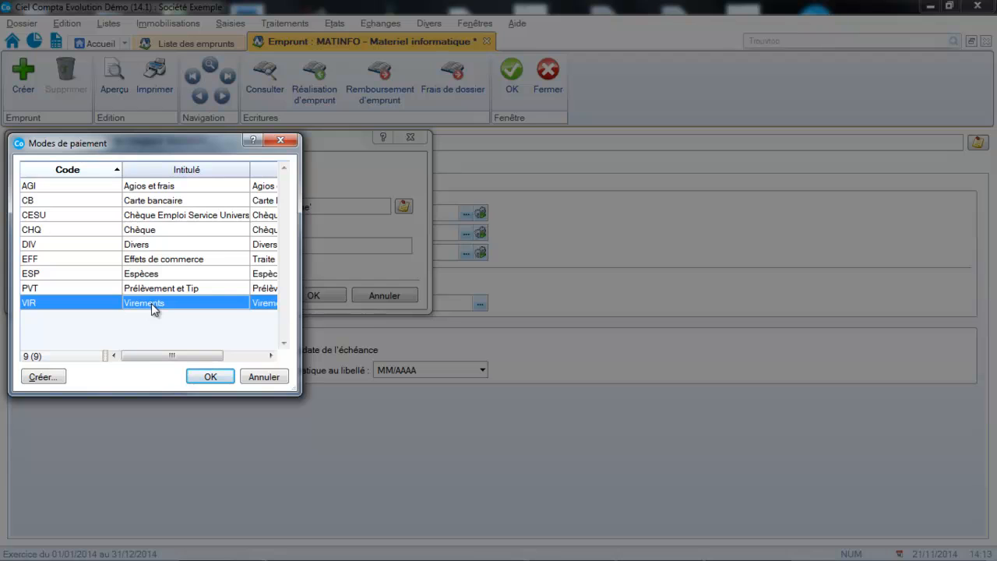
click(210, 377)
click(318, 246)
text(55)
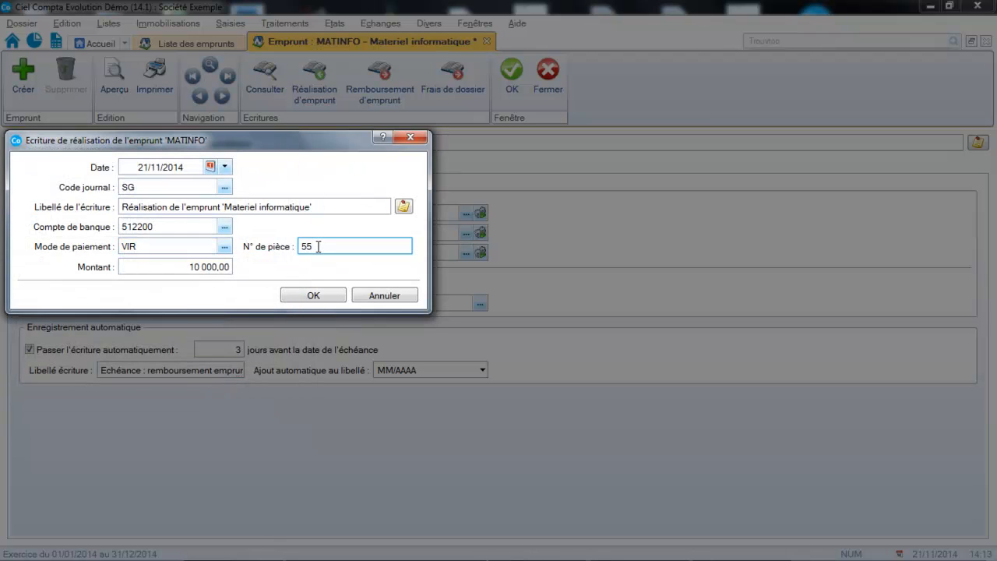
click(319, 296)
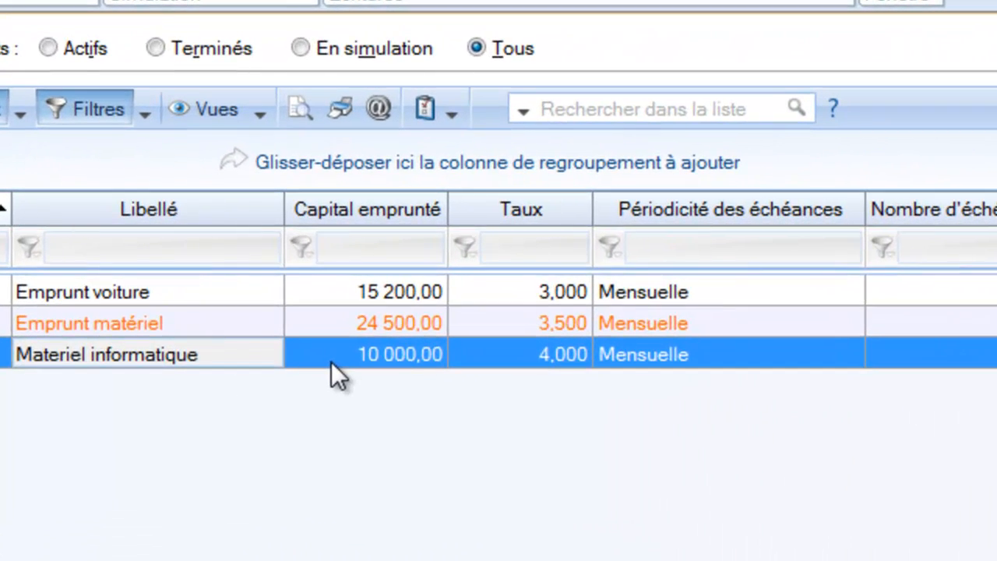
Generate the accounting entry for the 22/12/2014 instalment from the Materiel informatique loan's amortization table, continuing despite the out-of-period date
double_click(331, 361)
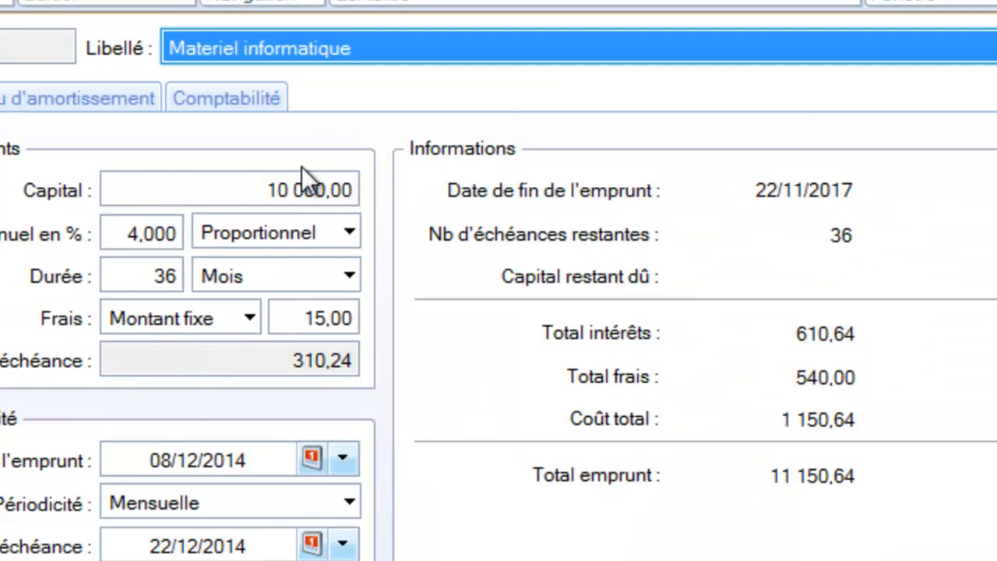
click(241, 100)
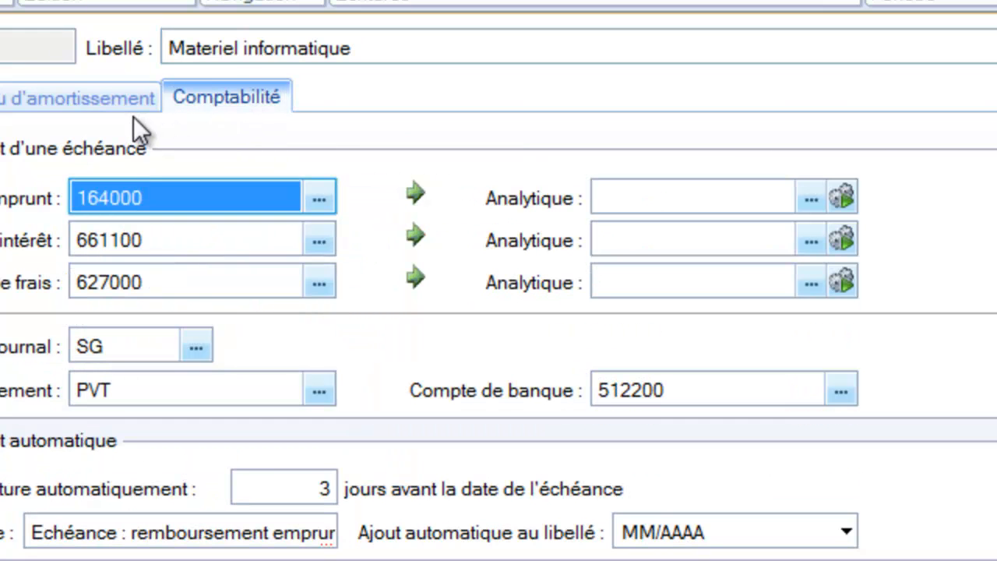
click(100, 102)
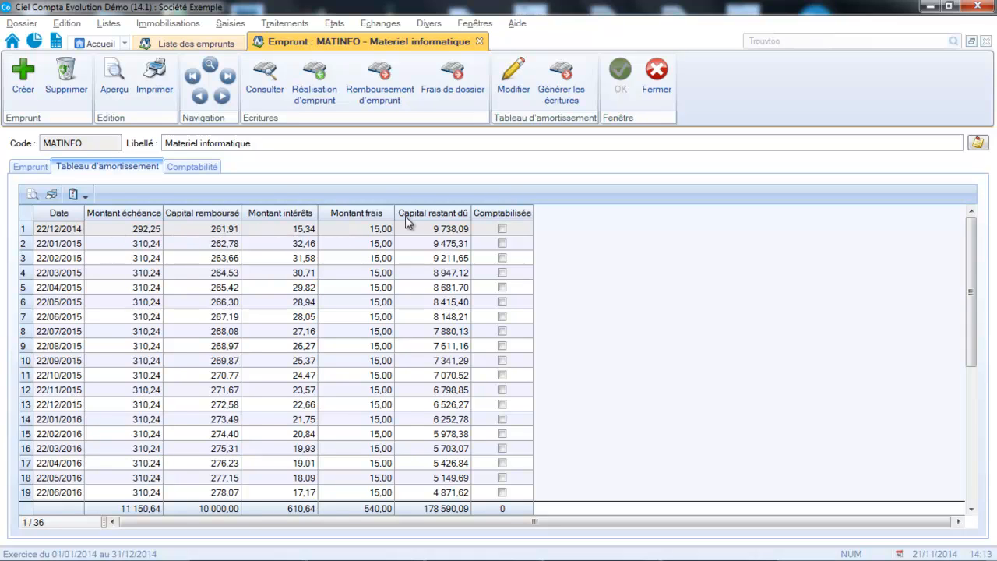
click(501, 228)
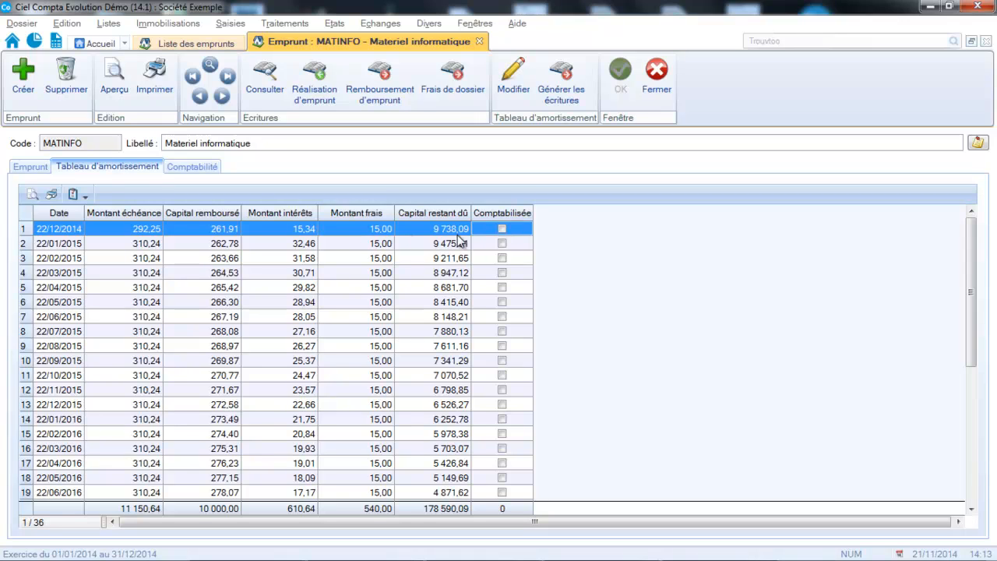
click(571, 95)
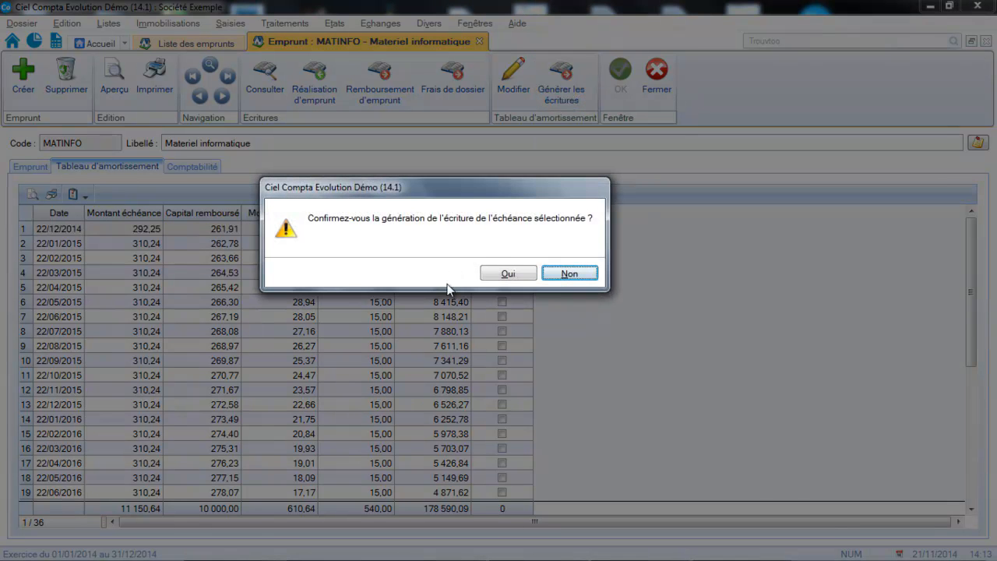
click(503, 273)
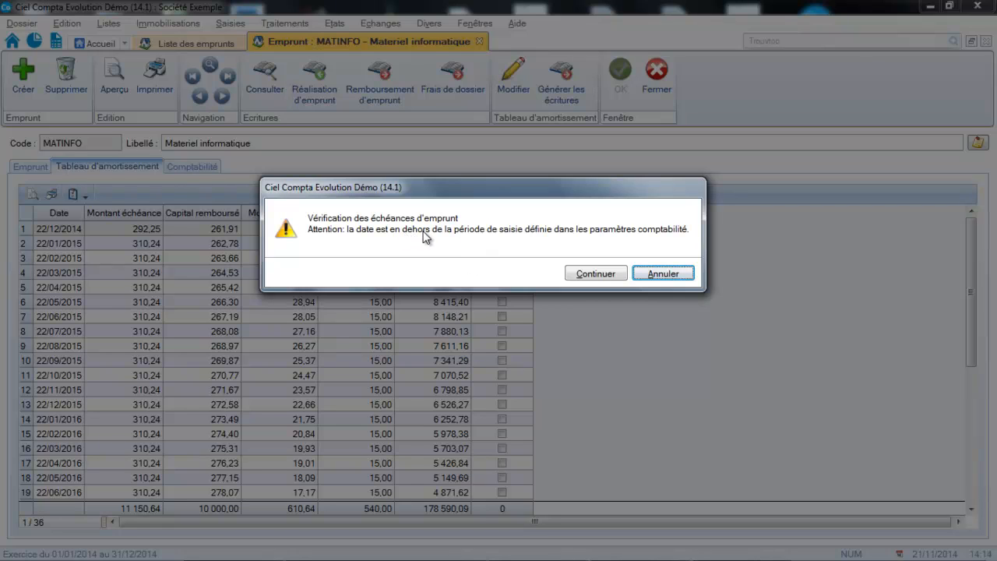
click(595, 274)
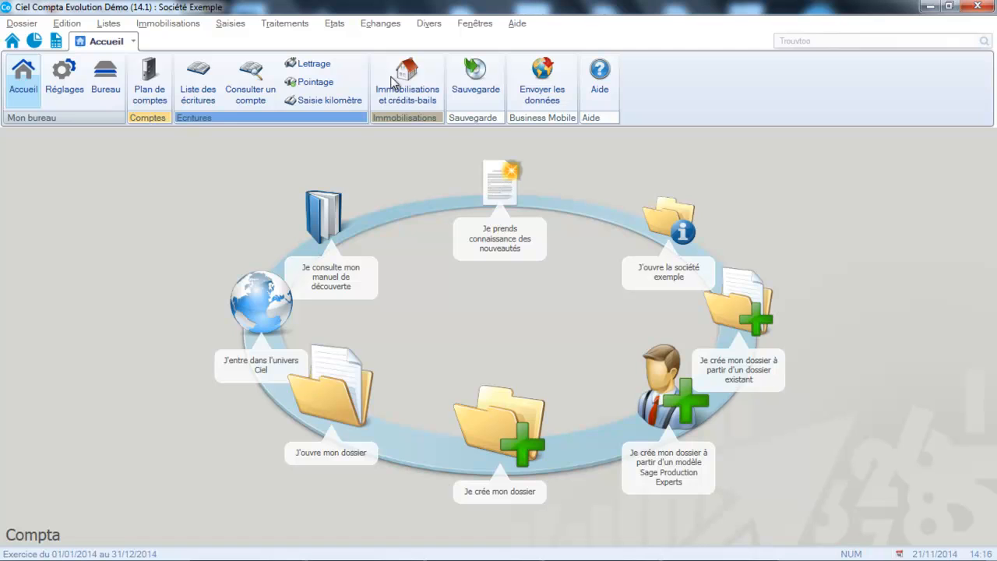
Open the list of accounting entries and examine the lines of the "Réalisation de l'emprunt 'Materiel informatique'" entry, then close it
click(111, 24)
click(123, 42)
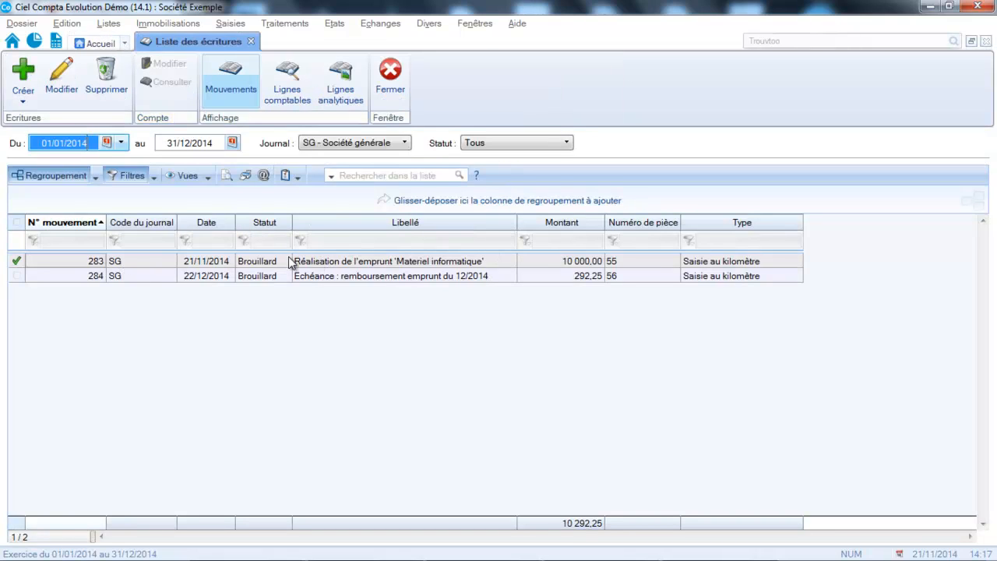
click(338, 262)
double_click(338, 261)
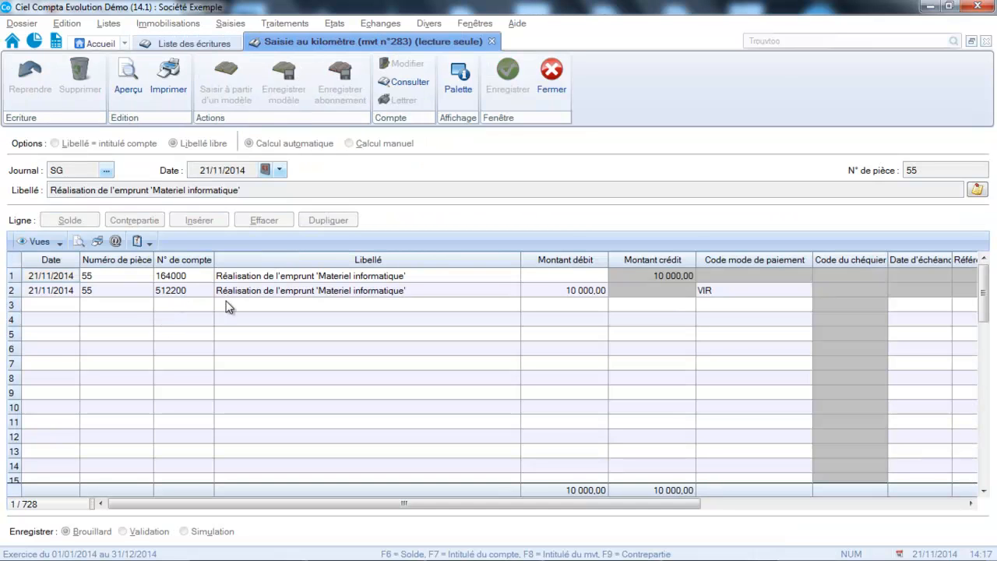
click(551, 74)
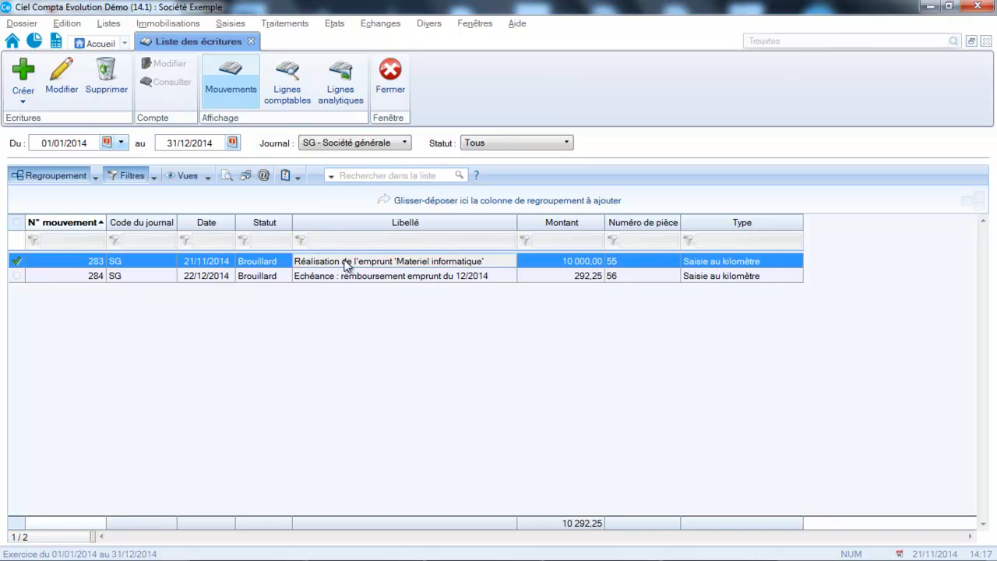
Examine the lines of the "Echéance : remboursement emprunt du 12/2014" entry and close it
click(344, 277)
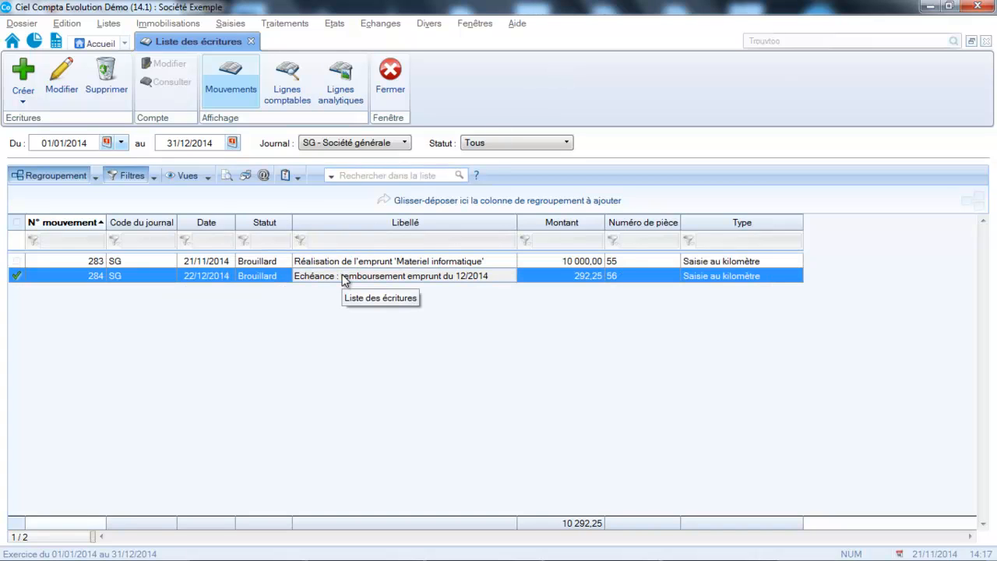
double_click(472, 278)
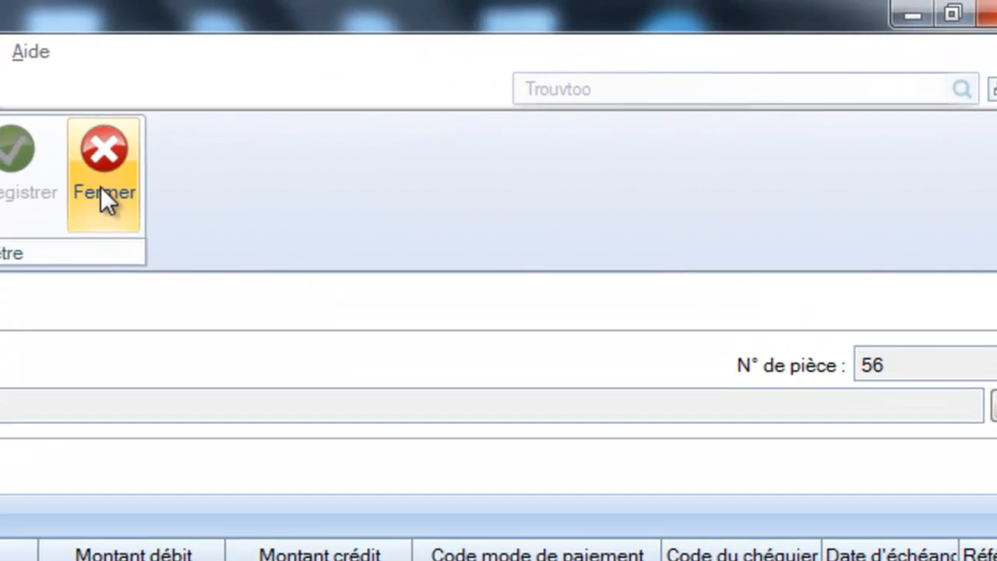
click(550, 84)
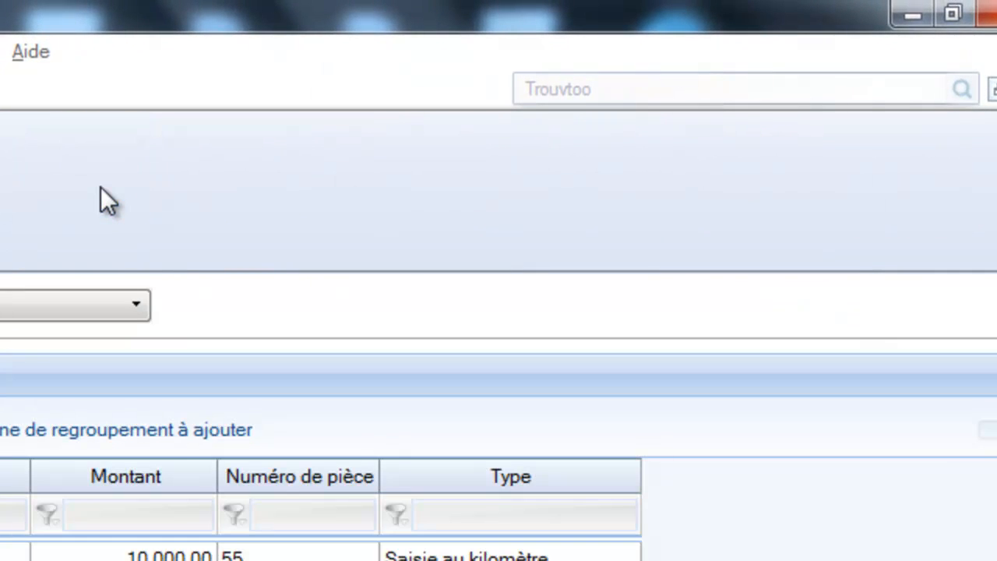